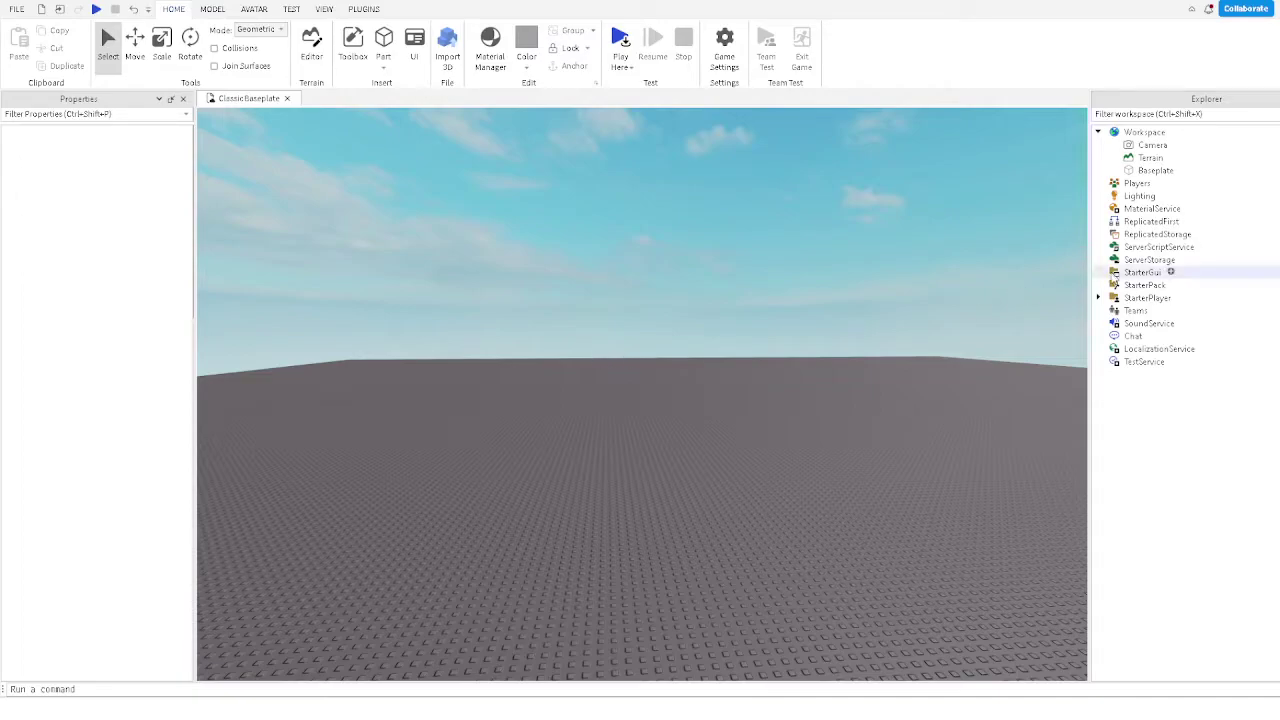
- Add a ScreenGui to StarterGui and insert a TextButton into it
click(1138, 272)
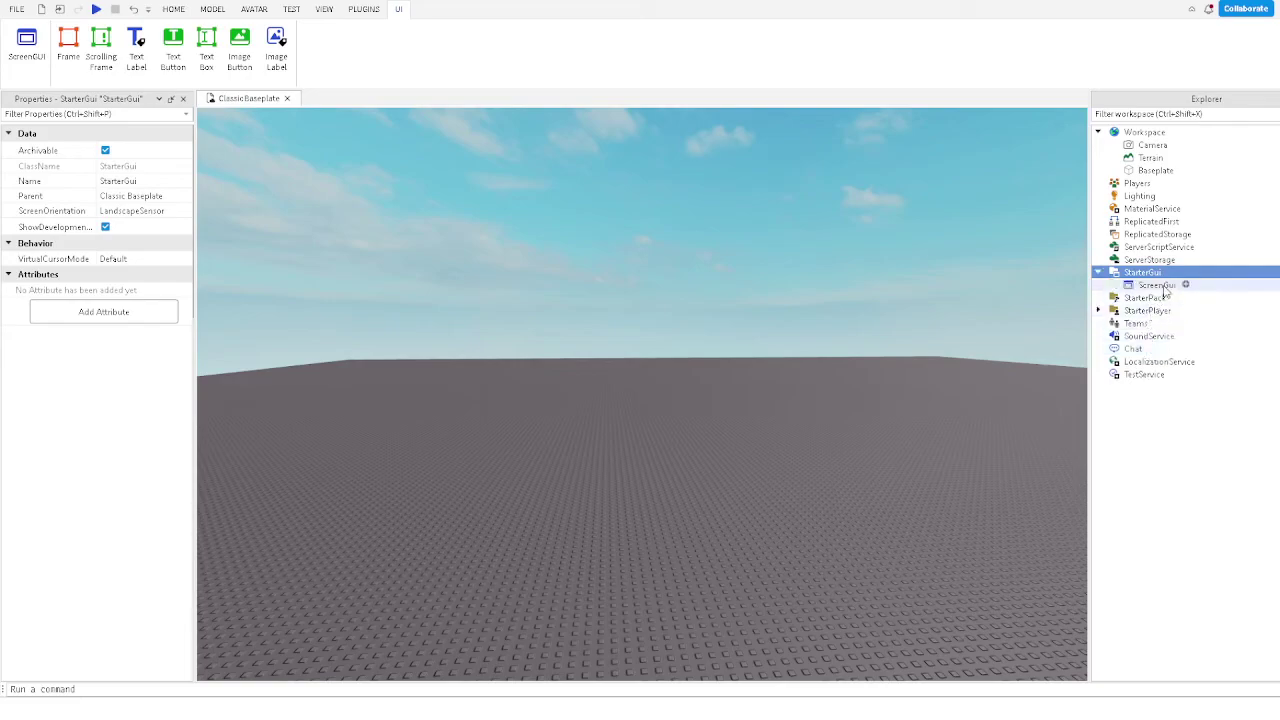
click(1178, 287)
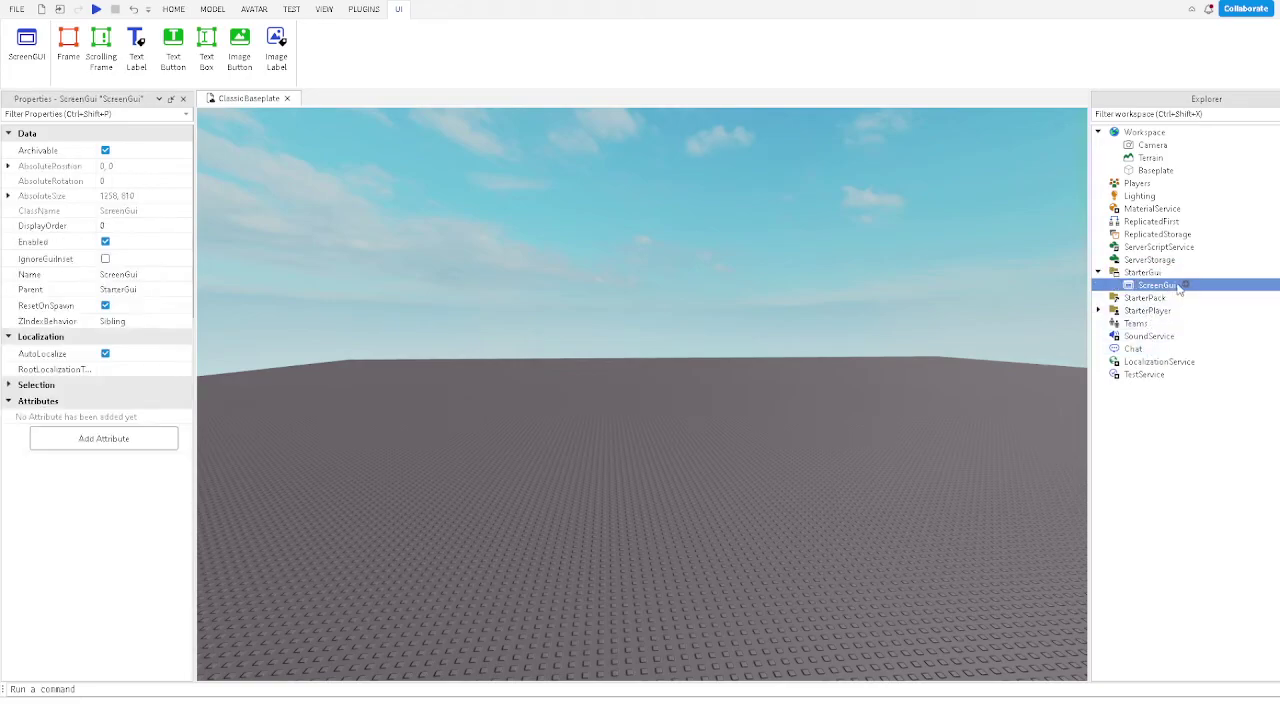
click(1140, 364)
click(1147, 300)
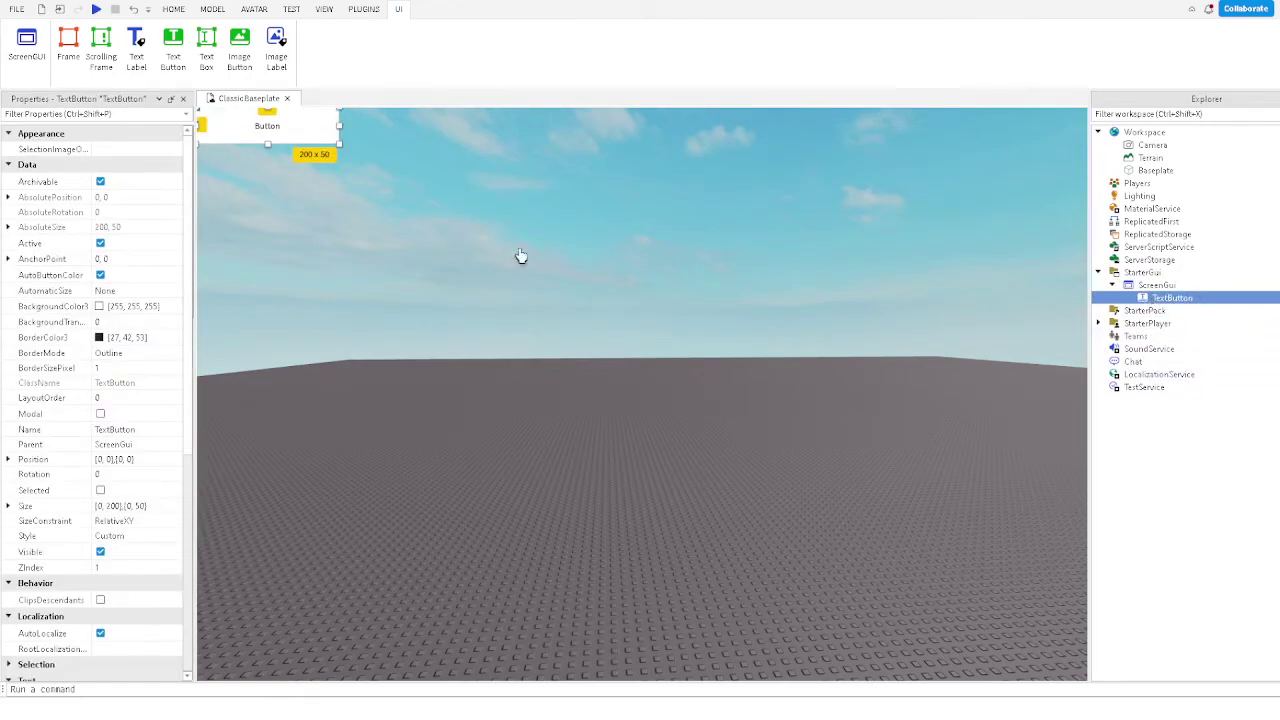
- Place the button near the viewport's left edge at mid-height and size it with scale values of 0.1, reduced to about 70 x 70 pixels
drag(266, 126, 282, 398)
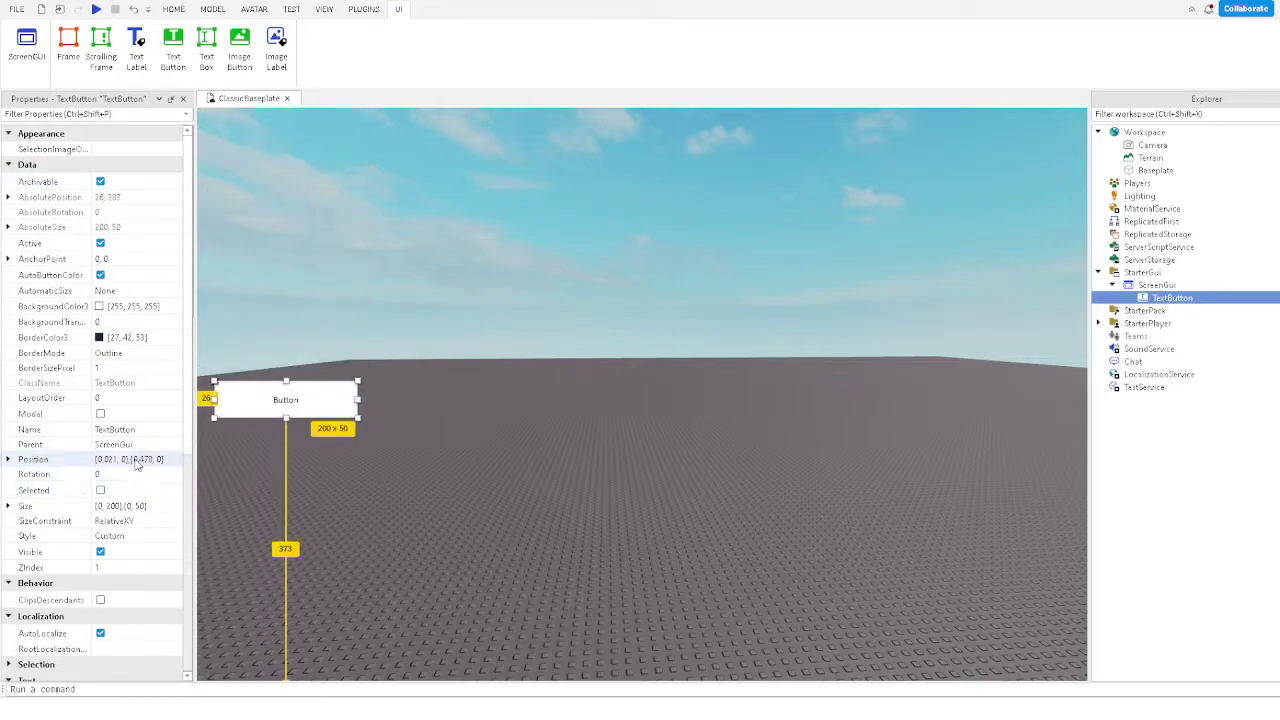
click(140, 506)
click(155, 508)
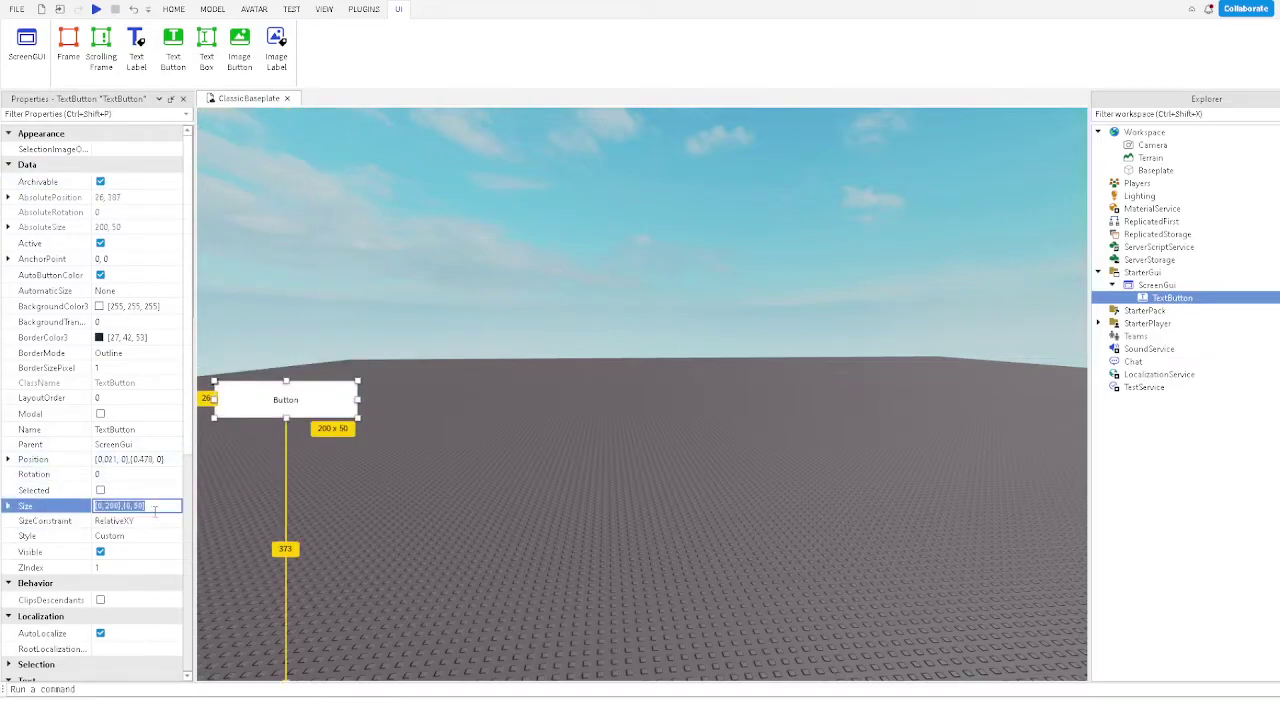
text(1)
text(,0,.1,0)
key(Return)
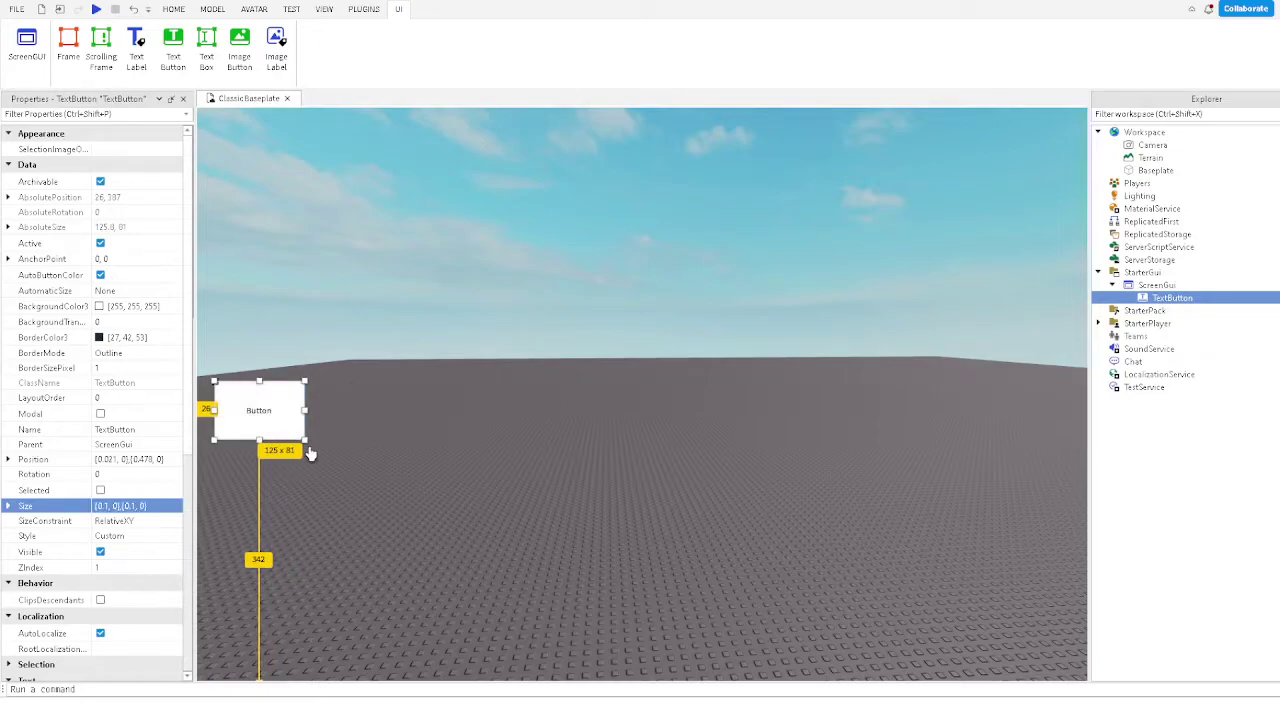
drag(308, 452, 264, 428)
- Change the button's displayed text to Inventory and deselect it
scroll(127, 372, down, 8)
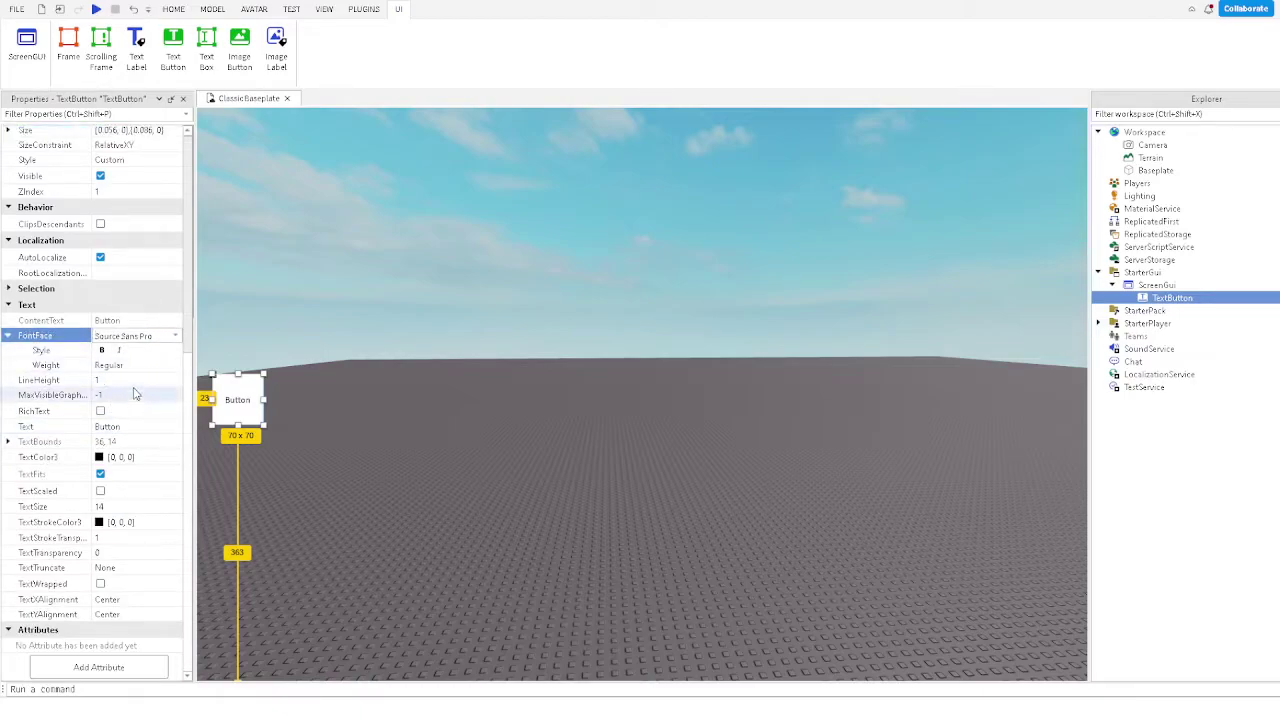
click(122, 426)
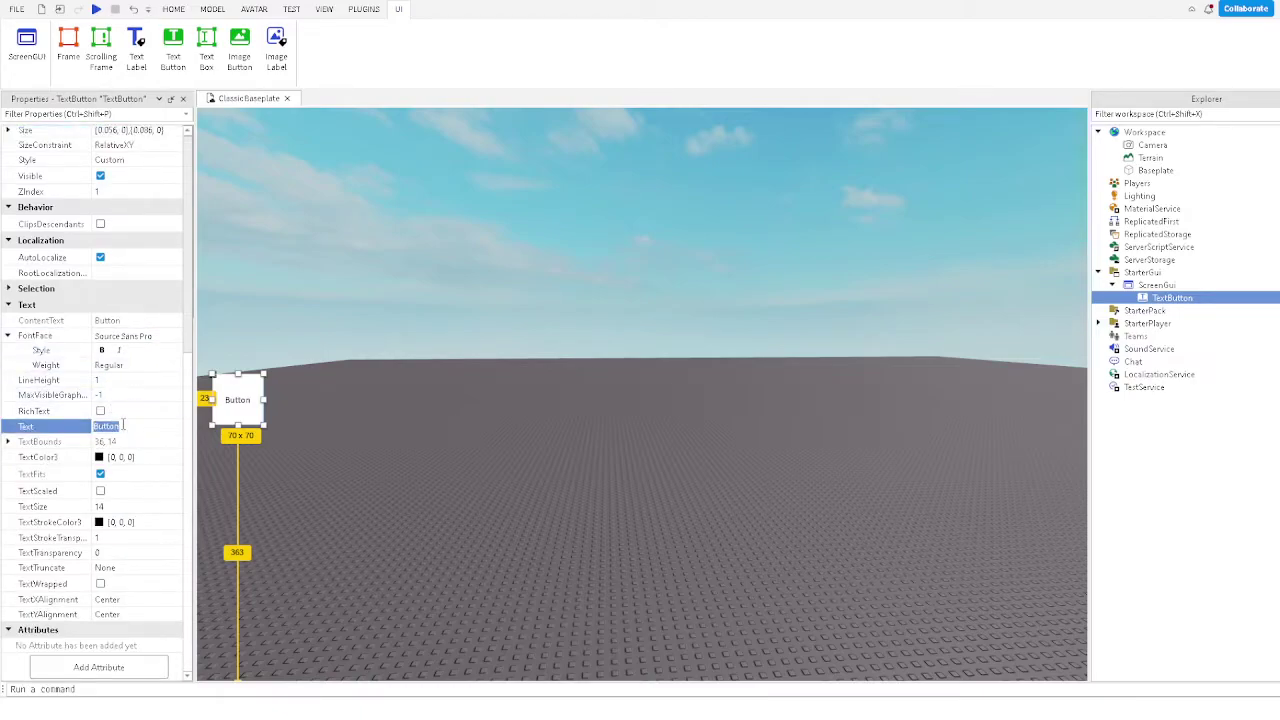
key(BackSpace)
key(Return)
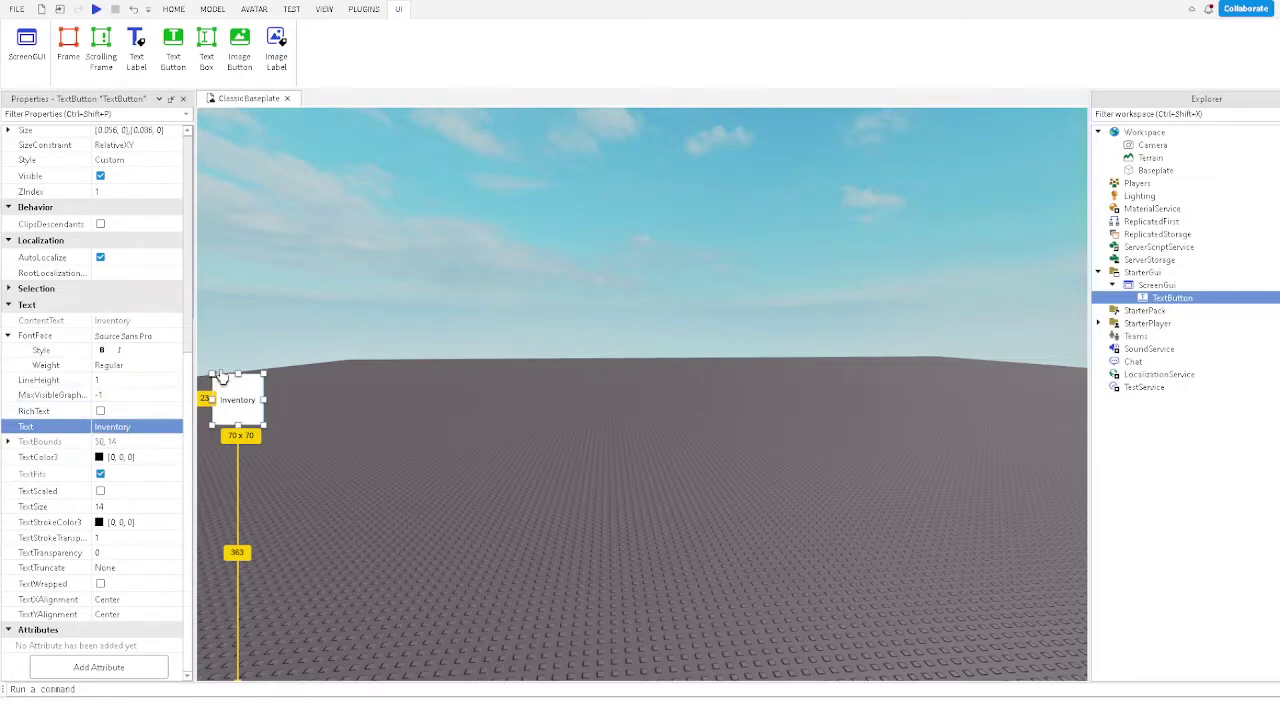
click(371, 437)
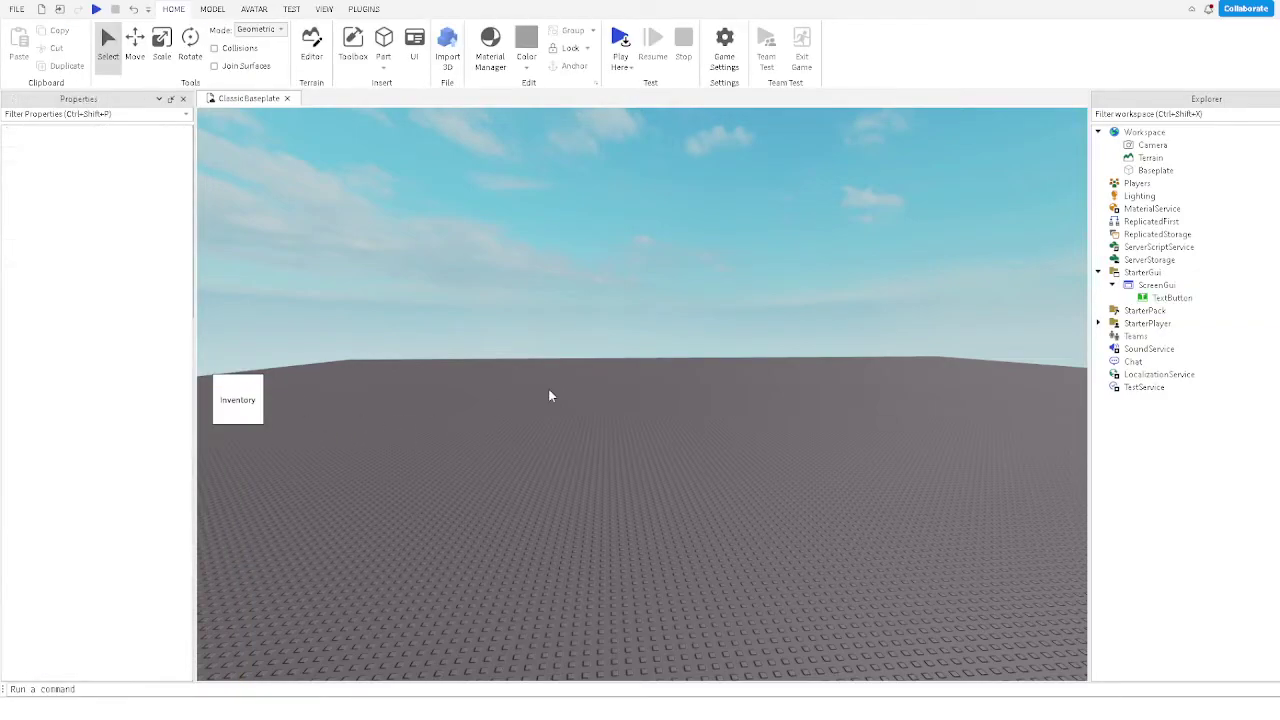
- Insert a Frame into the ScreenGui and set its size to {1, 0},{1, 0}
click(1186, 286)
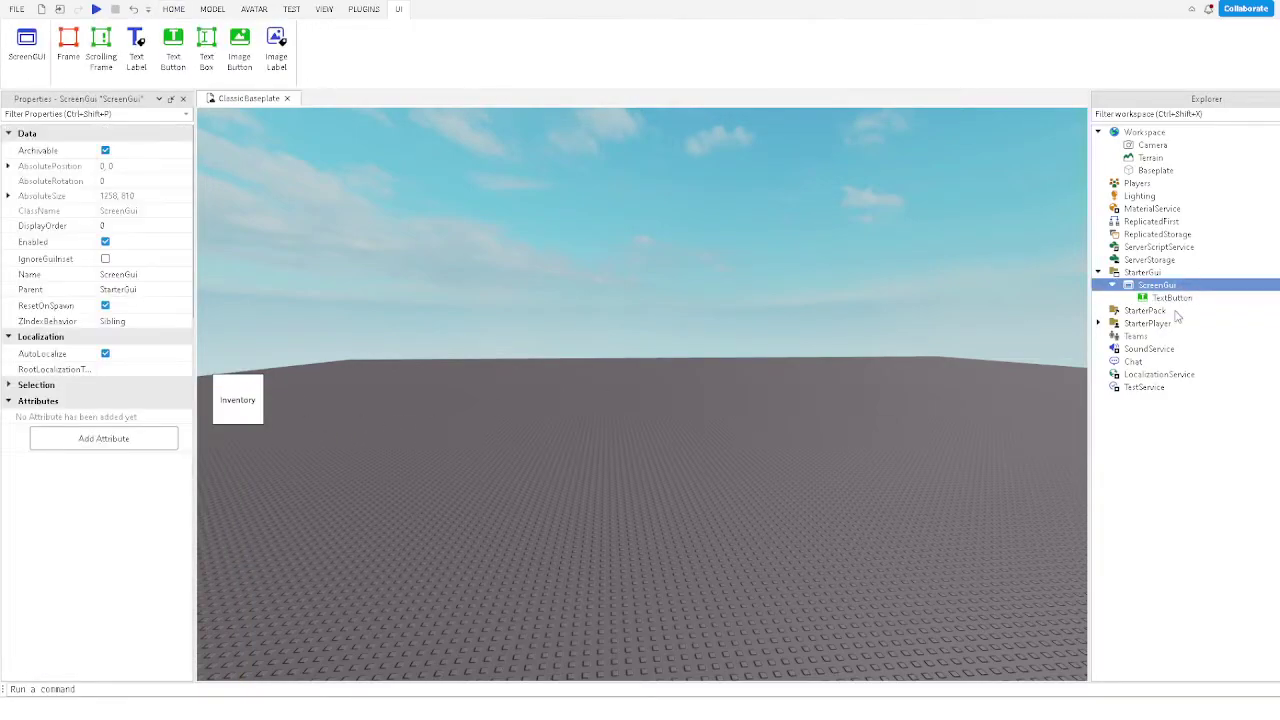
click(1143, 335)
click(1161, 299)
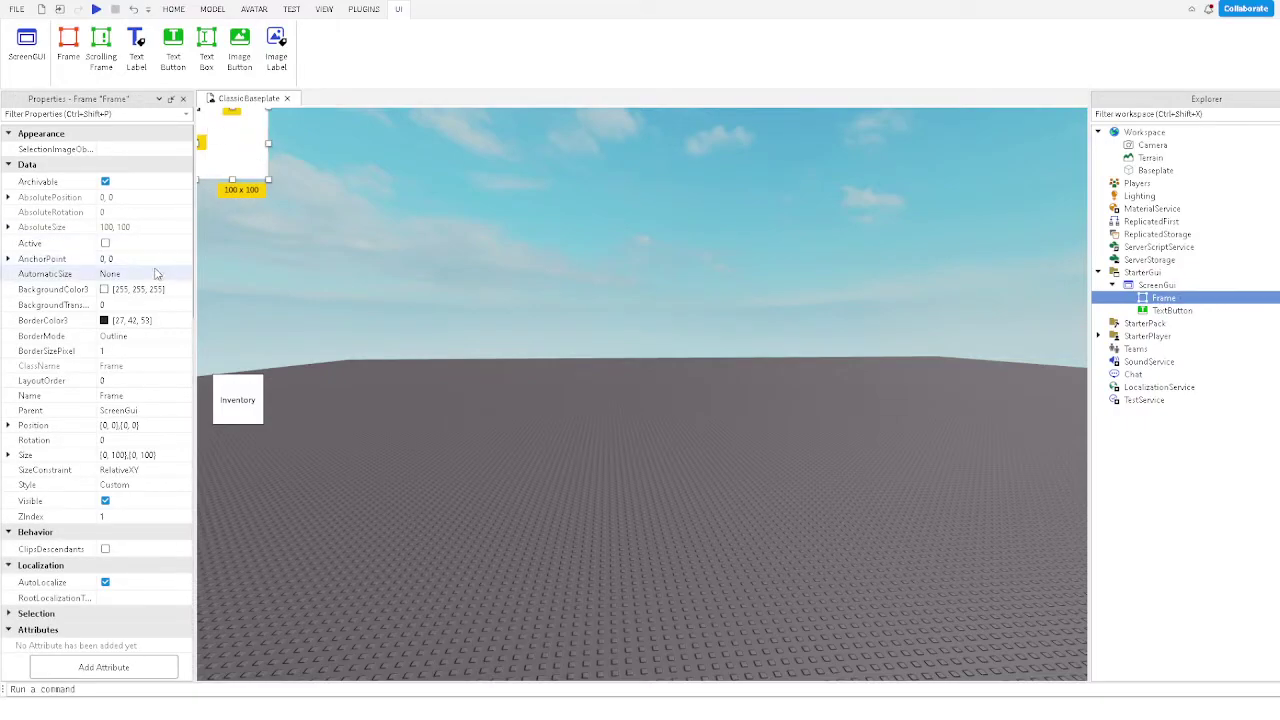
click(140, 455)
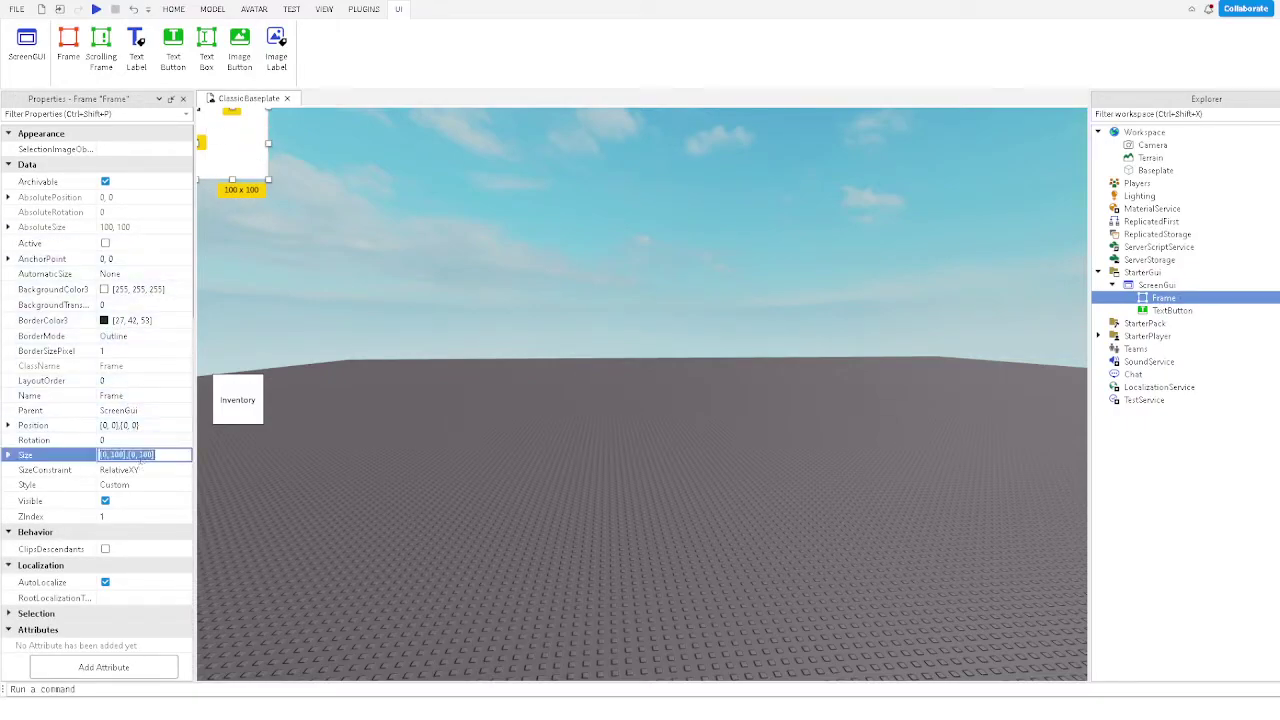
text(1)
text(, 0},{1, 0)
key(Return)
- Shrink the frame to about 660 x 488 pixels and centre it in the viewport
drag(372, 323, 453, 410)
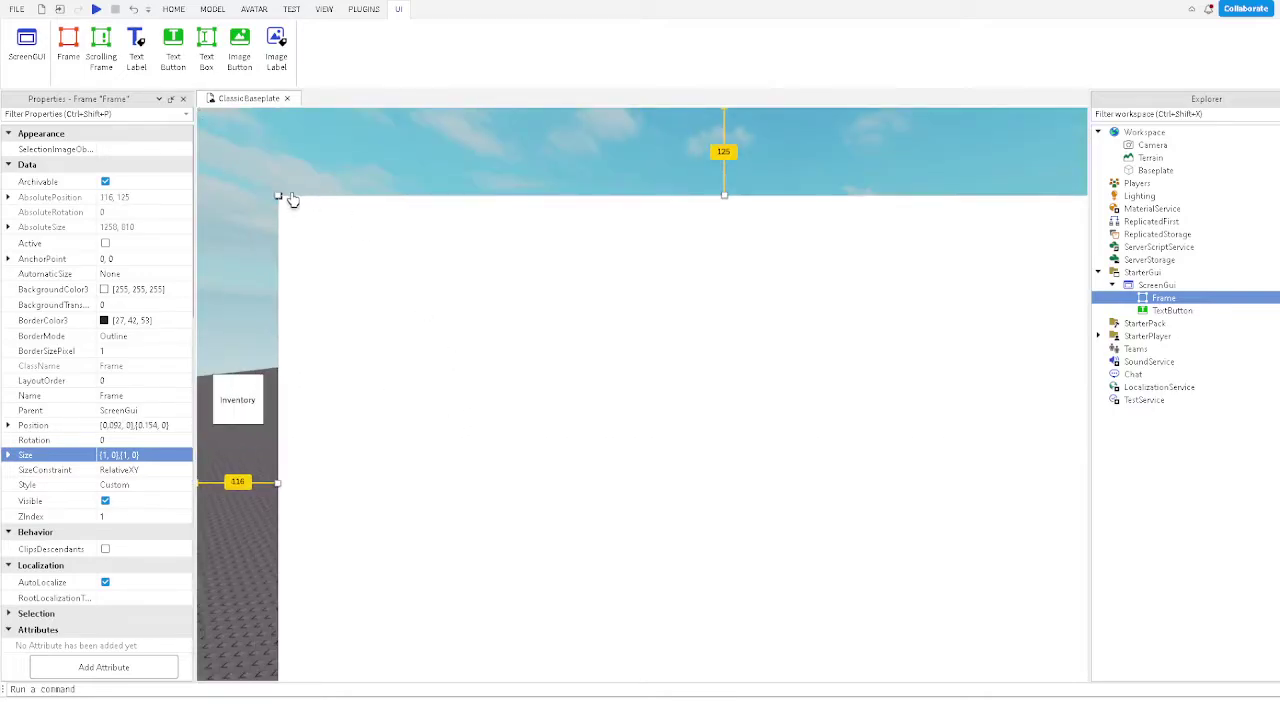
drag(277, 194, 700, 426)
drag(769, 463, 480, 270)
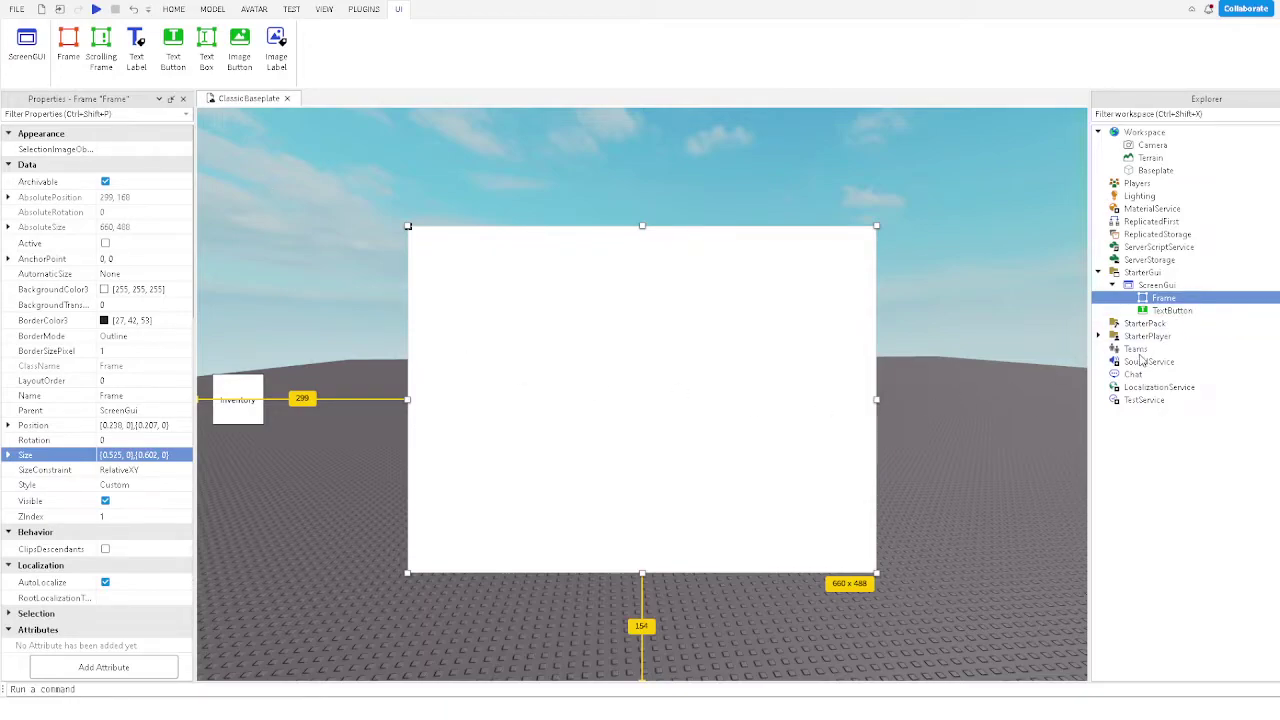
- Insert a second Frame inside the large frame, offset about 20 by 25 pixels from its upper-left corner
click(1149, 388)
click(1170, 311)
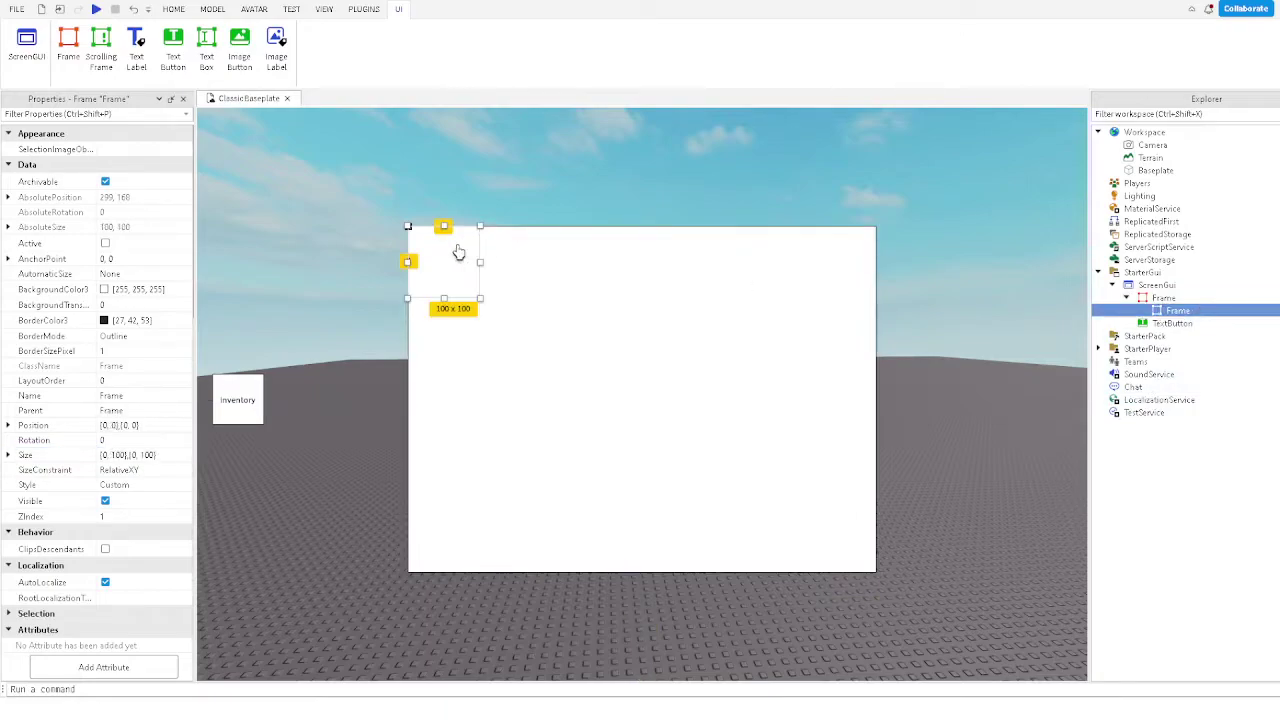
drag(459, 252, 472, 268)
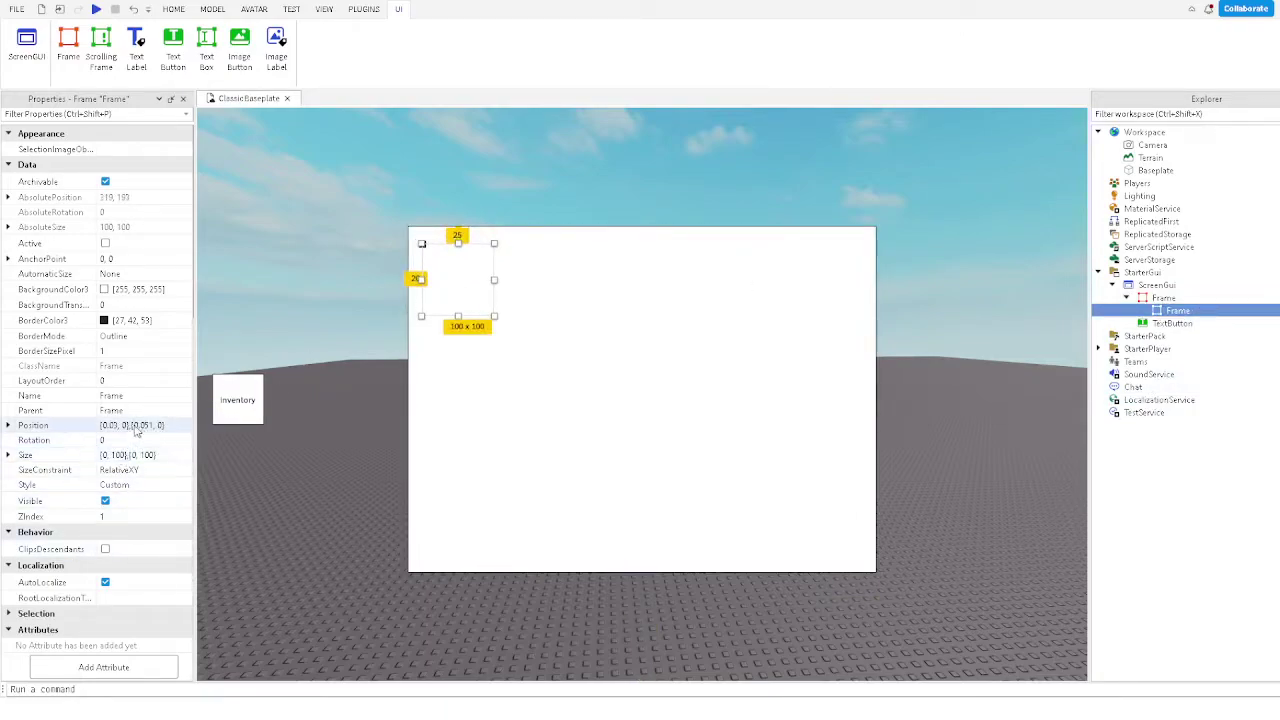
- Set the inner frame's size to {1, 0},{1, 0} and shrink it to about 94 x 92 pixels
click(117, 455)
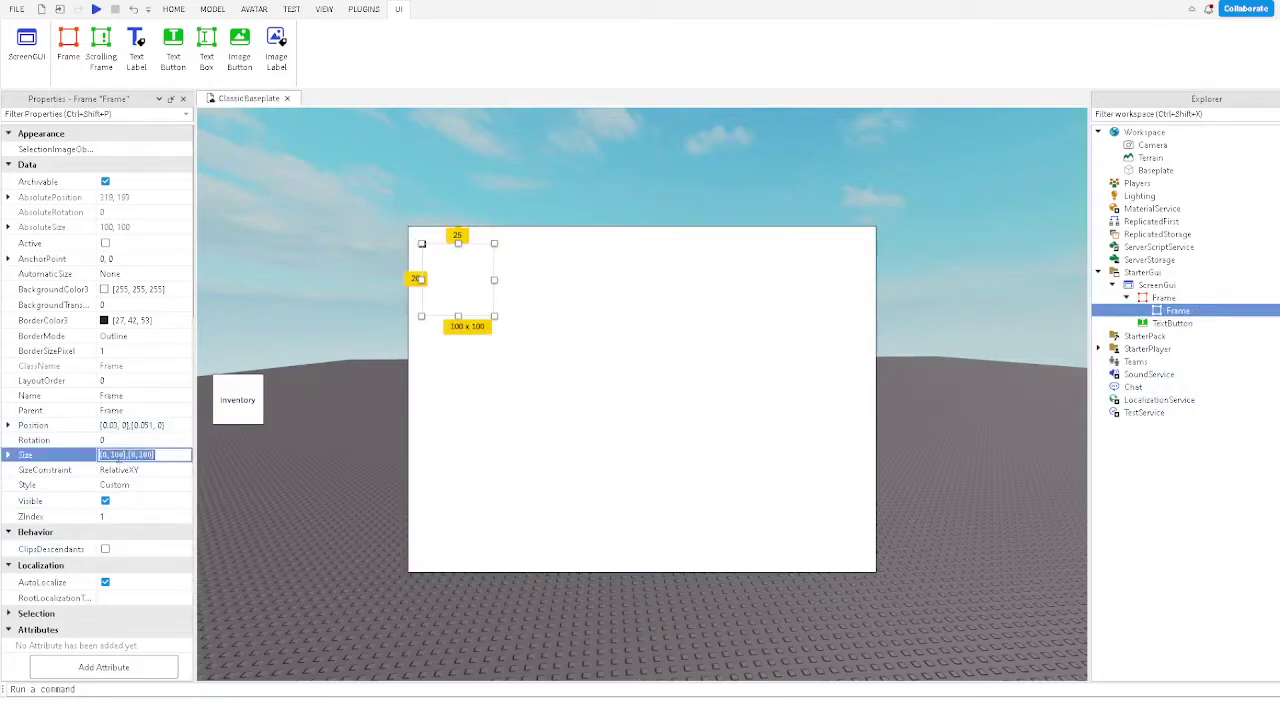
text(1, 0},{1, 0)
key(Return)
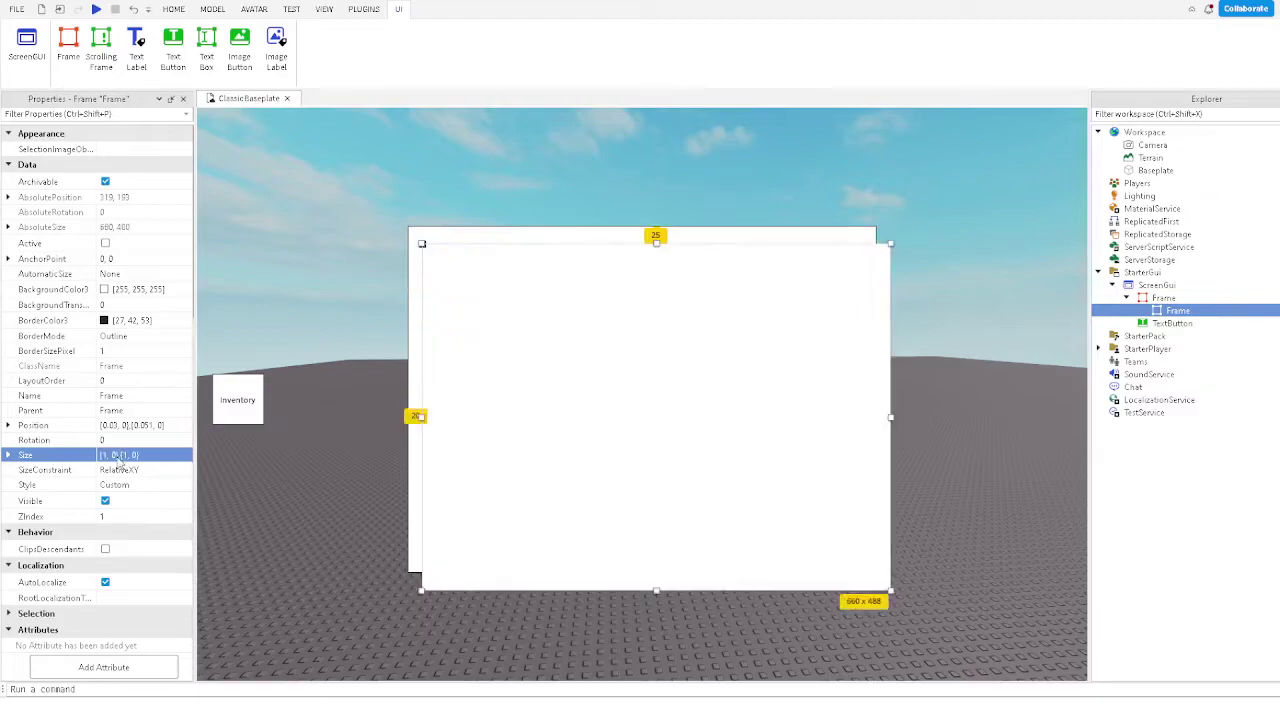
drag(891, 592, 490, 312)
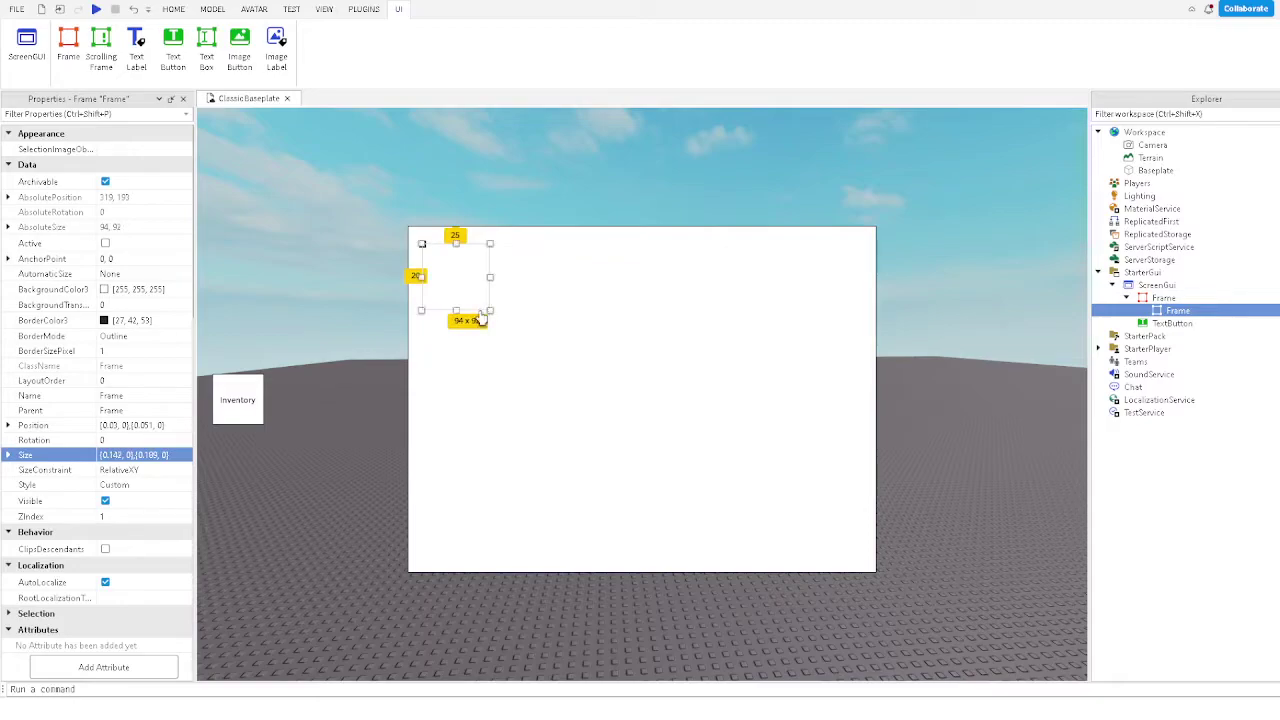
- Set the large frame's background colour to dark blue
click(594, 349)
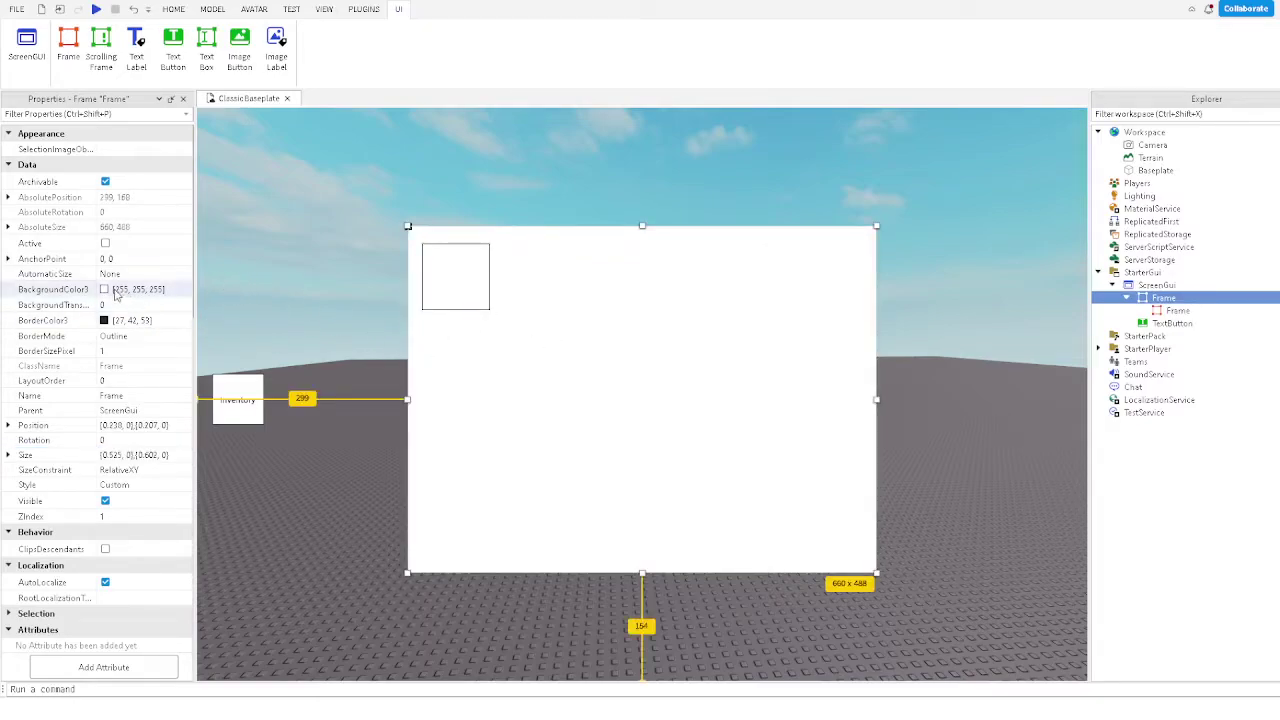
click(114, 291)
click(655, 311)
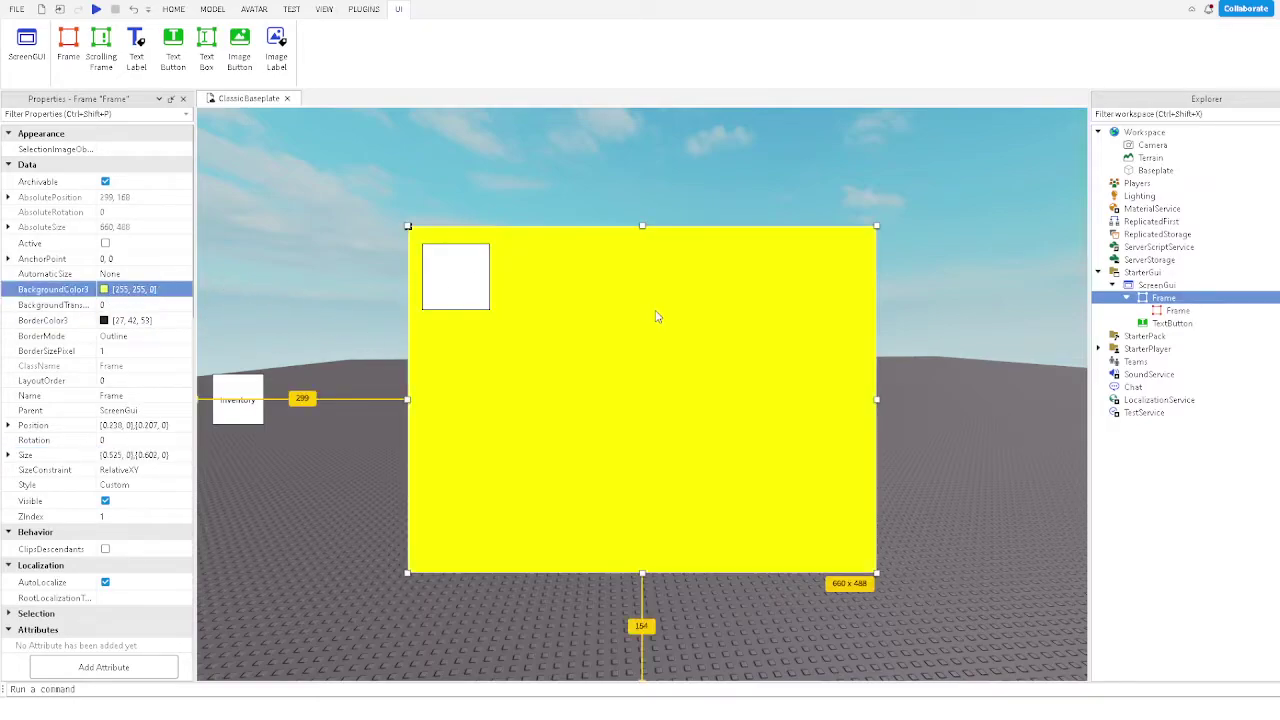
click(516, 282)
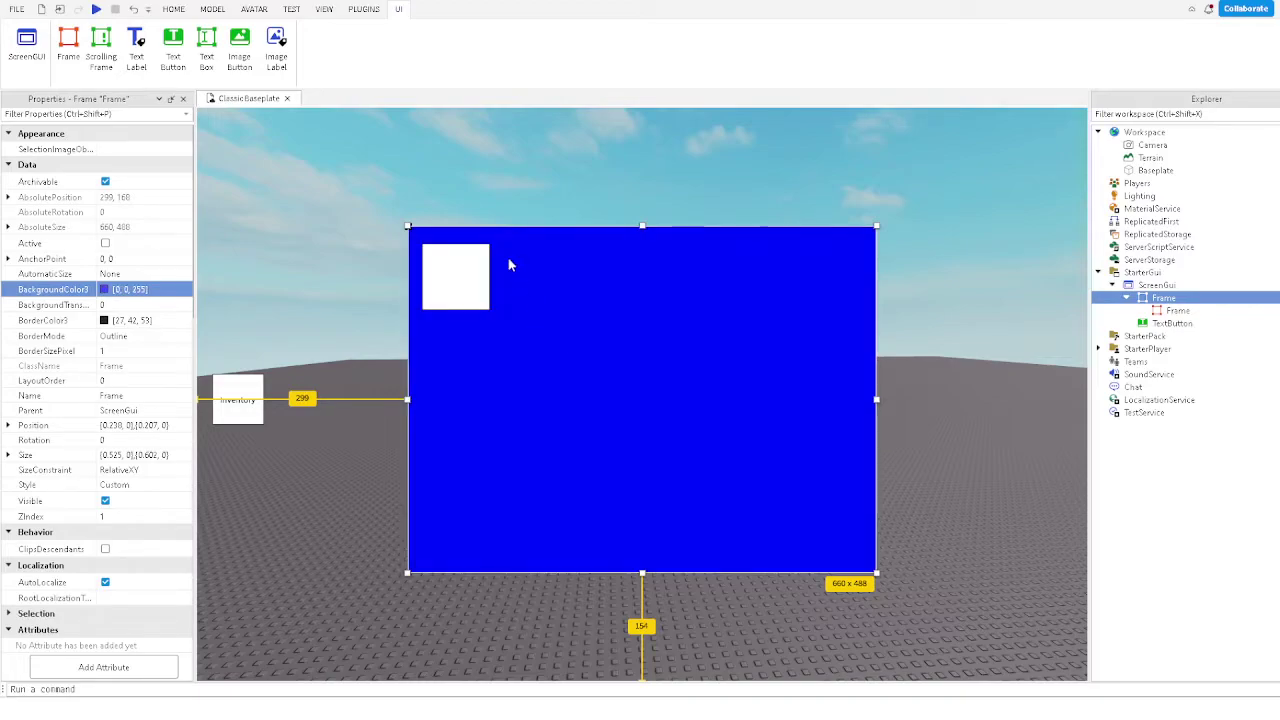
click(846, 322)
drag(855, 332, 854, 329)
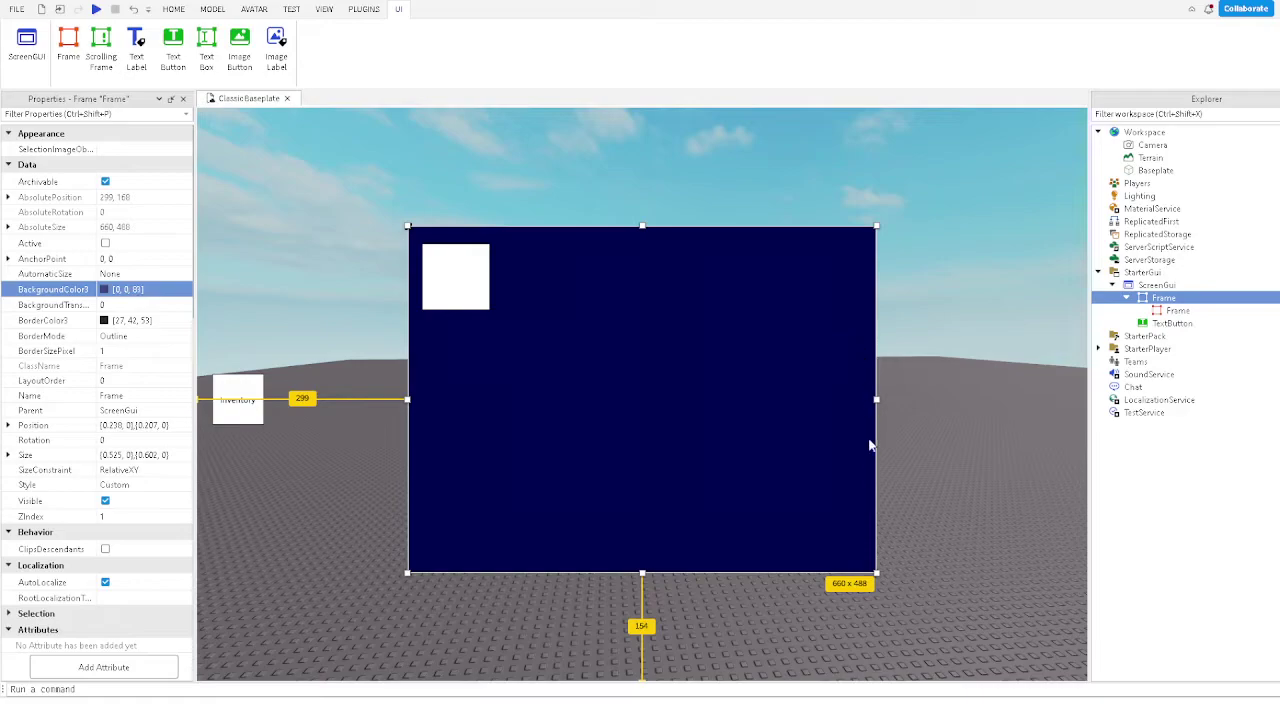
click(774, 481)
- Enlarge the inner frame to about 110 x 100 pixels and move it to about 64 pixels below the large frame's upper edge
click(440, 295)
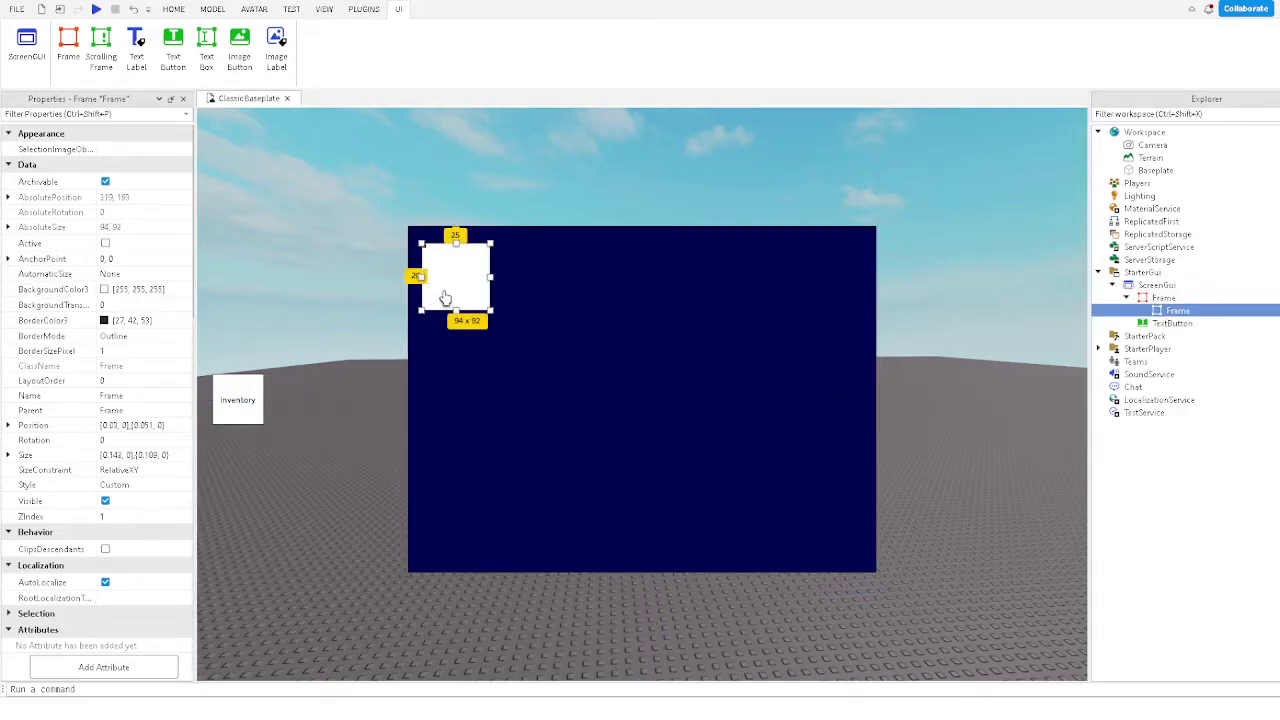
mouse_move(491, 311)
mouse_down()
mouse_move(506, 320)
mouse_move(489, 313)
mouse_up()
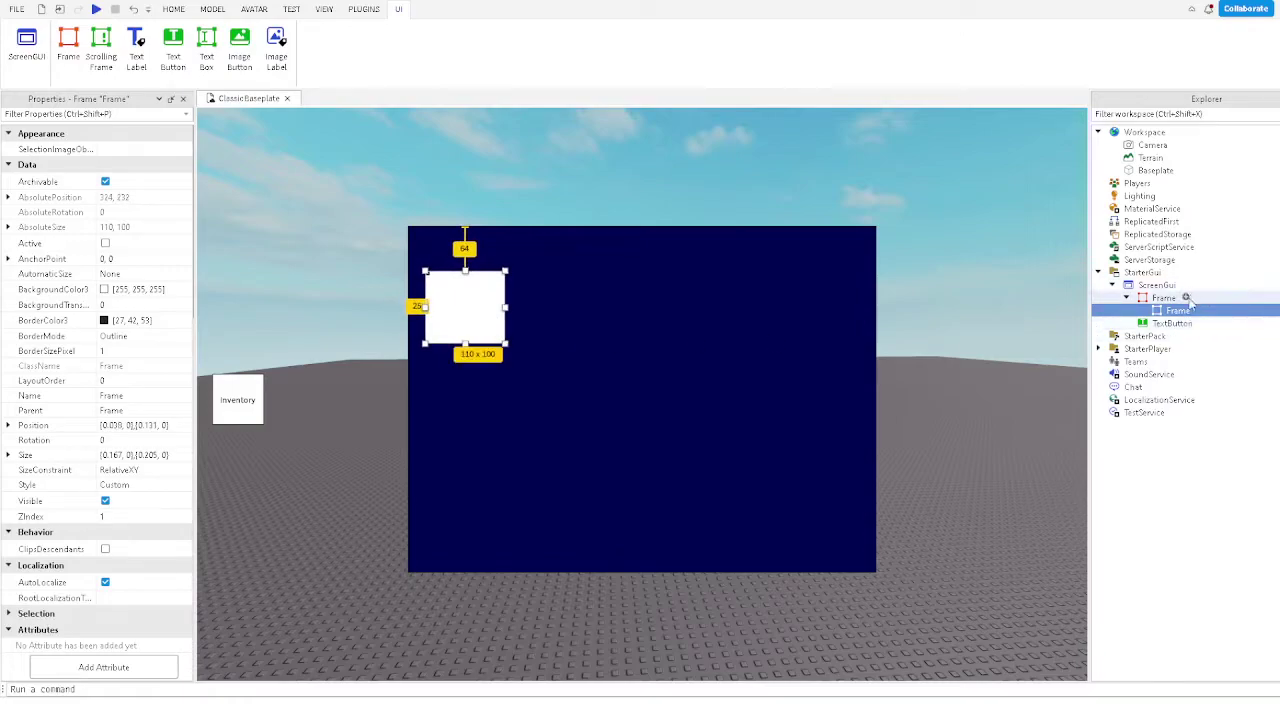
- Add a TextLabel to the large frame and stretch it across the frame's full width
click(1187, 299)
click(1139, 350)
click(1156, 323)
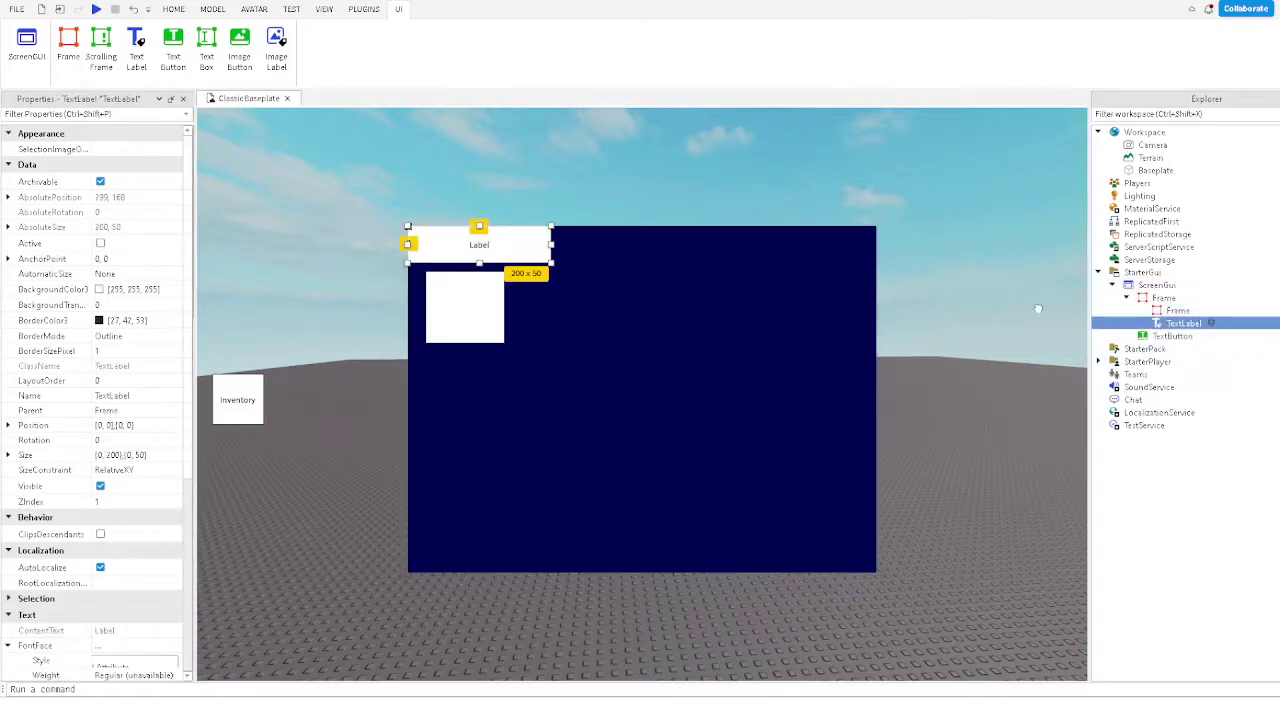
drag(550, 245, 884, 238)
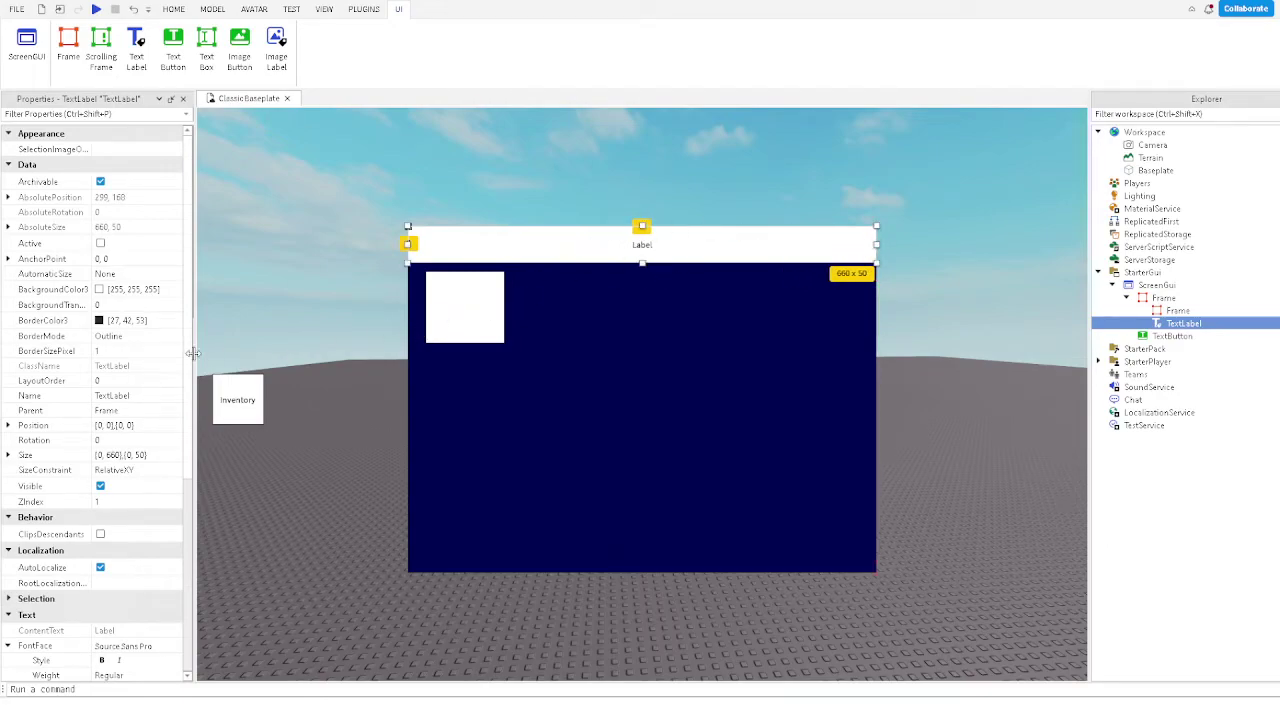
- Set the label's size to {1, 0},{1, 0} and reduce its height to about 54 pixels
click(136, 457)
text(1,0,0,0)
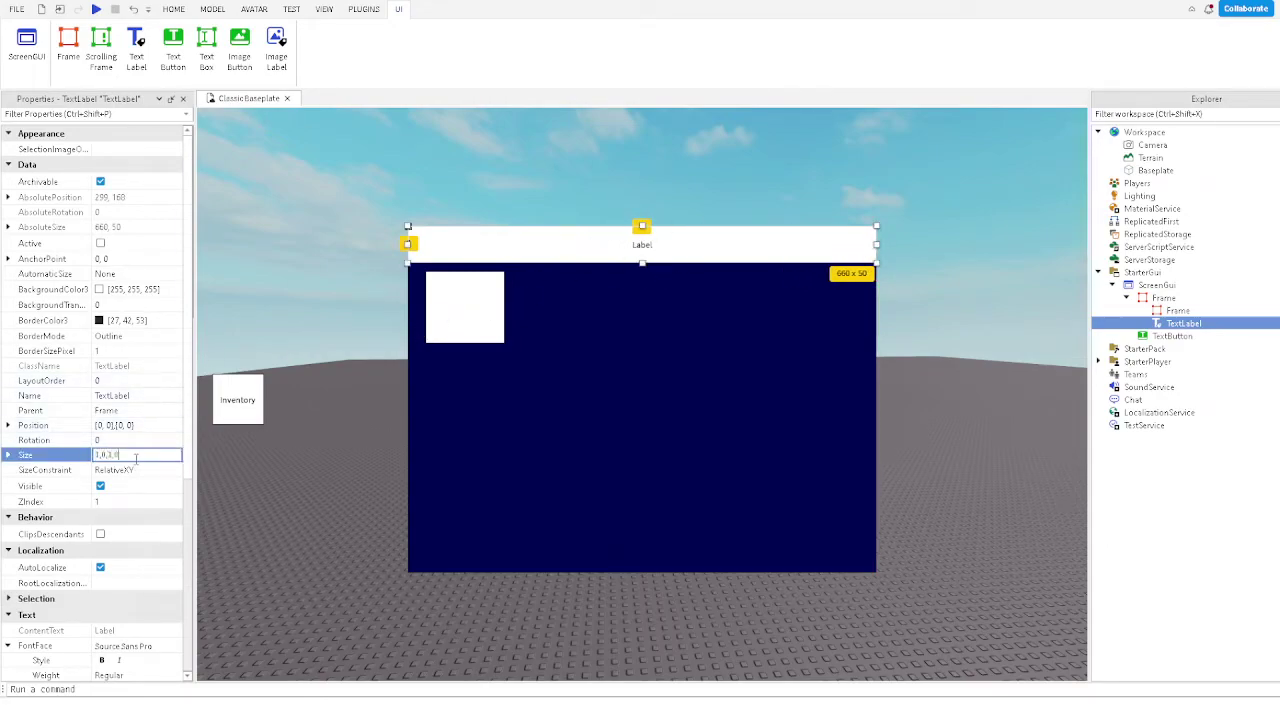
key(Return)
drag(641, 571, 623, 268)
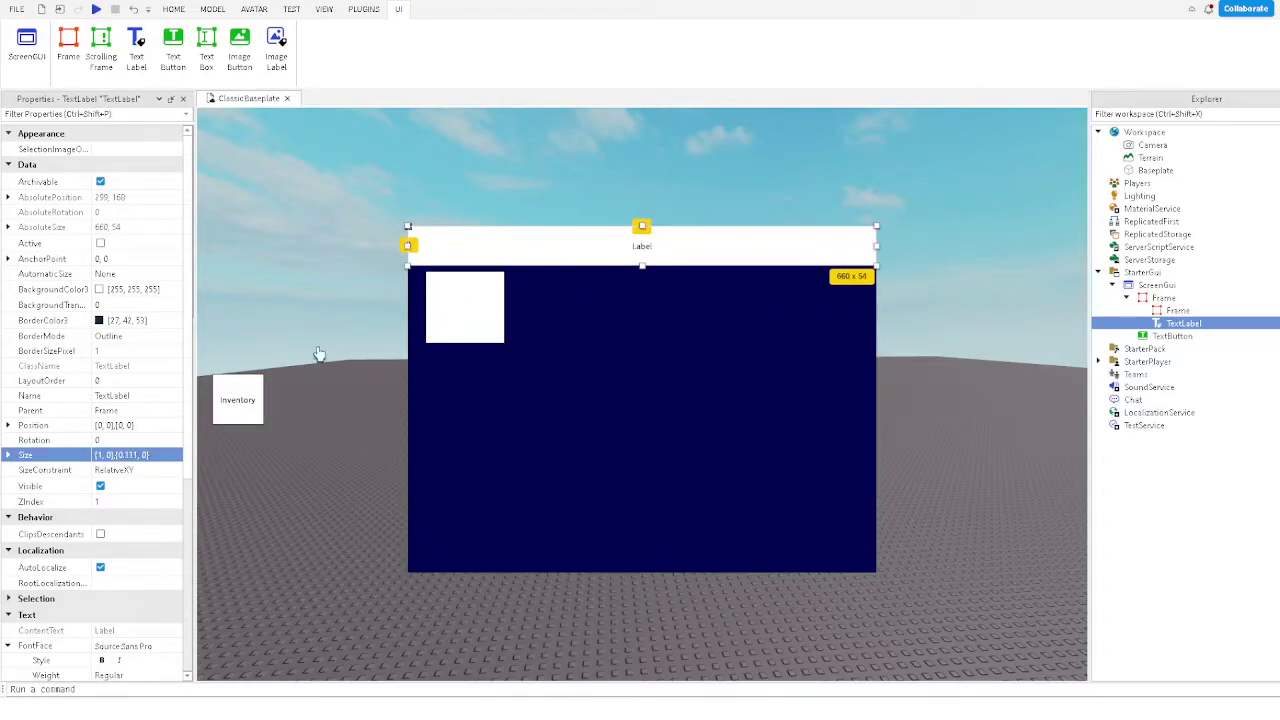
- Make the label's background fully transparent by setting its background transparency to 1
click(102, 291)
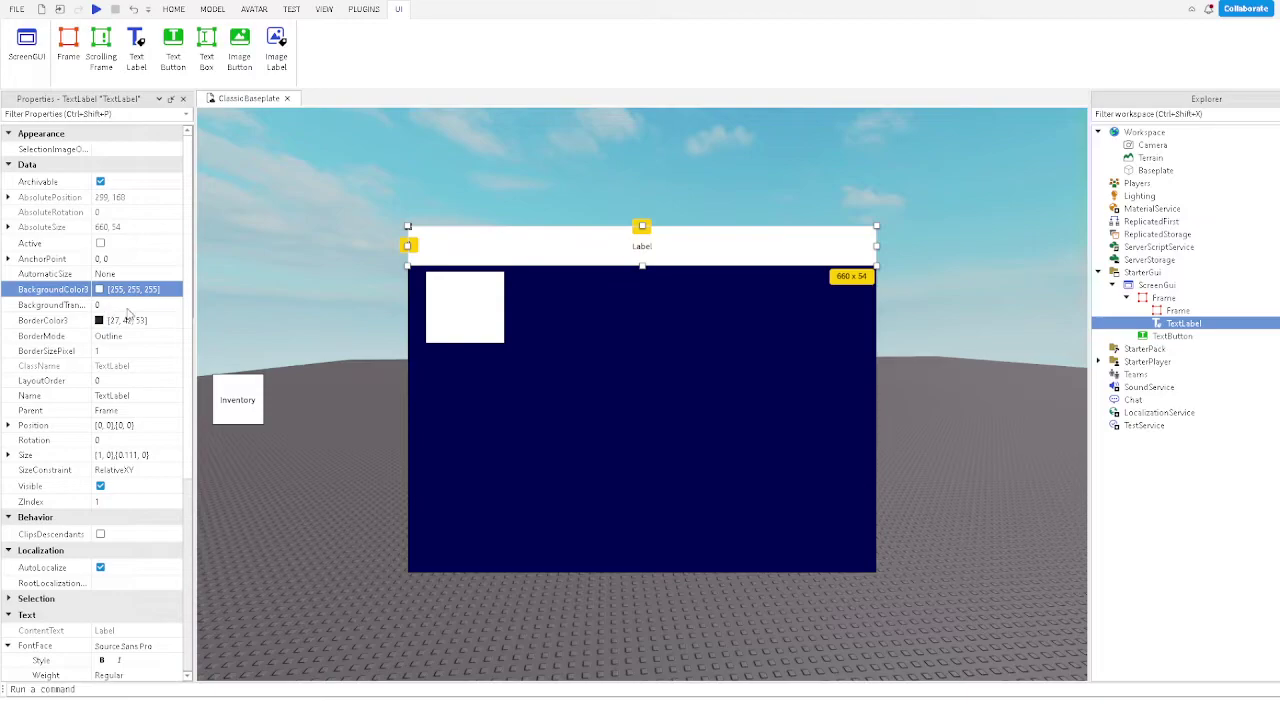
click(150, 304)
text(1)
key(Return)
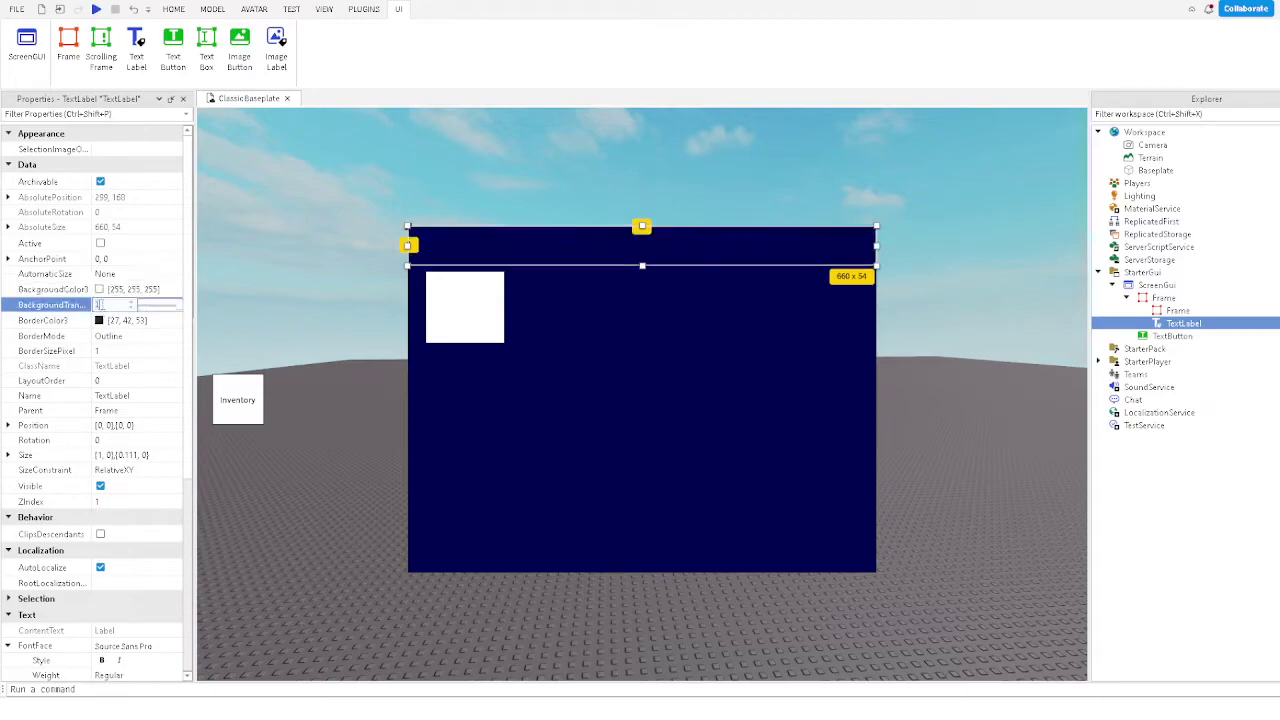
- Set the label's text colour to white and turn on text scaling
drag(187, 259, 179, 522)
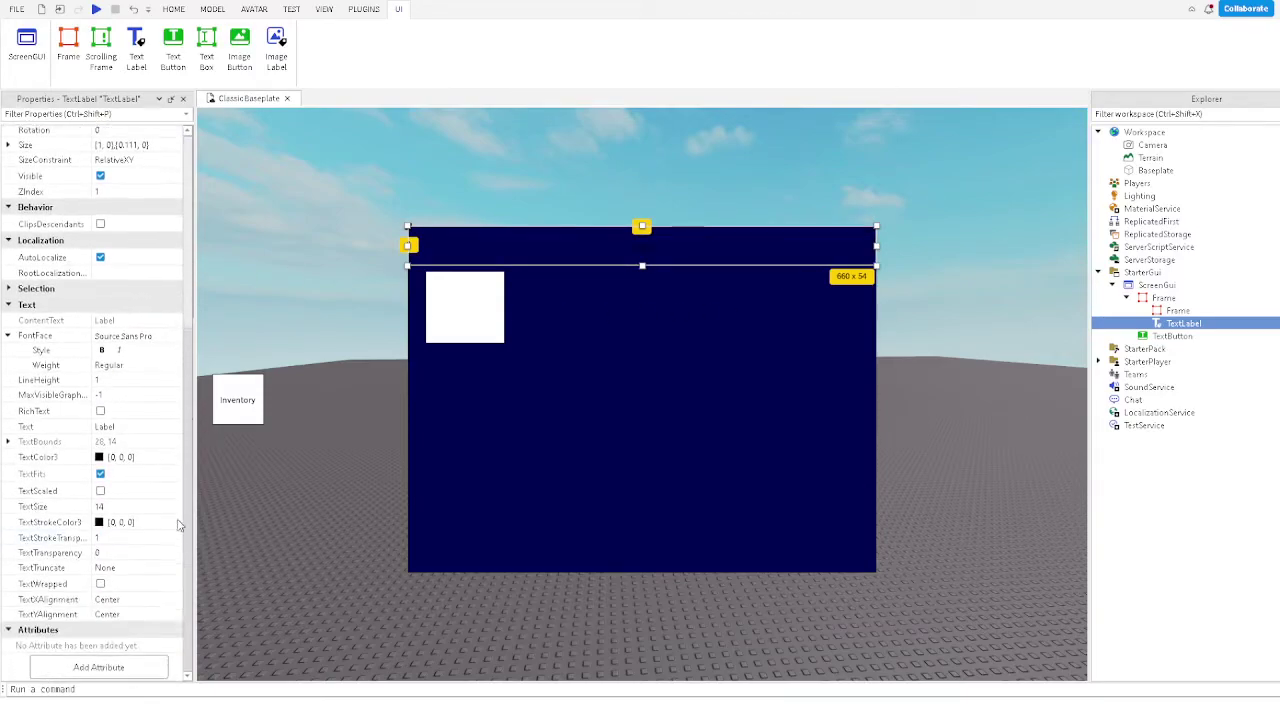
click(100, 457)
click(654, 336)
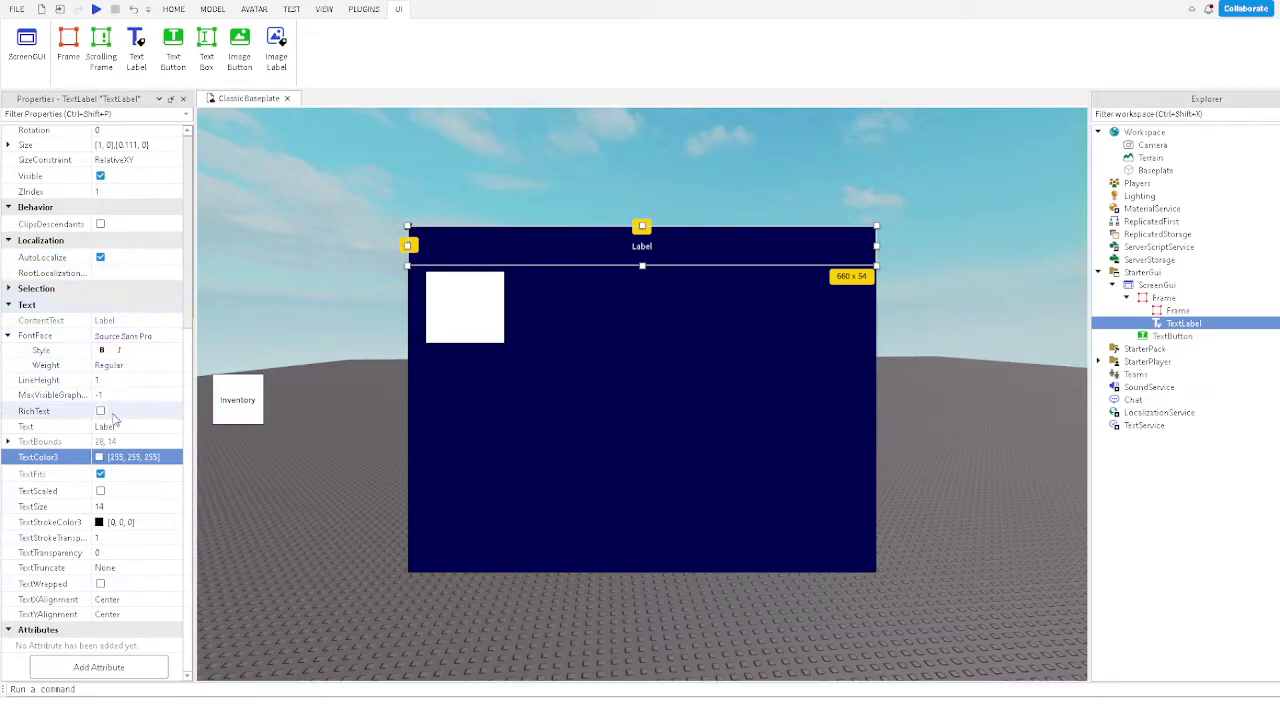
click(101, 491)
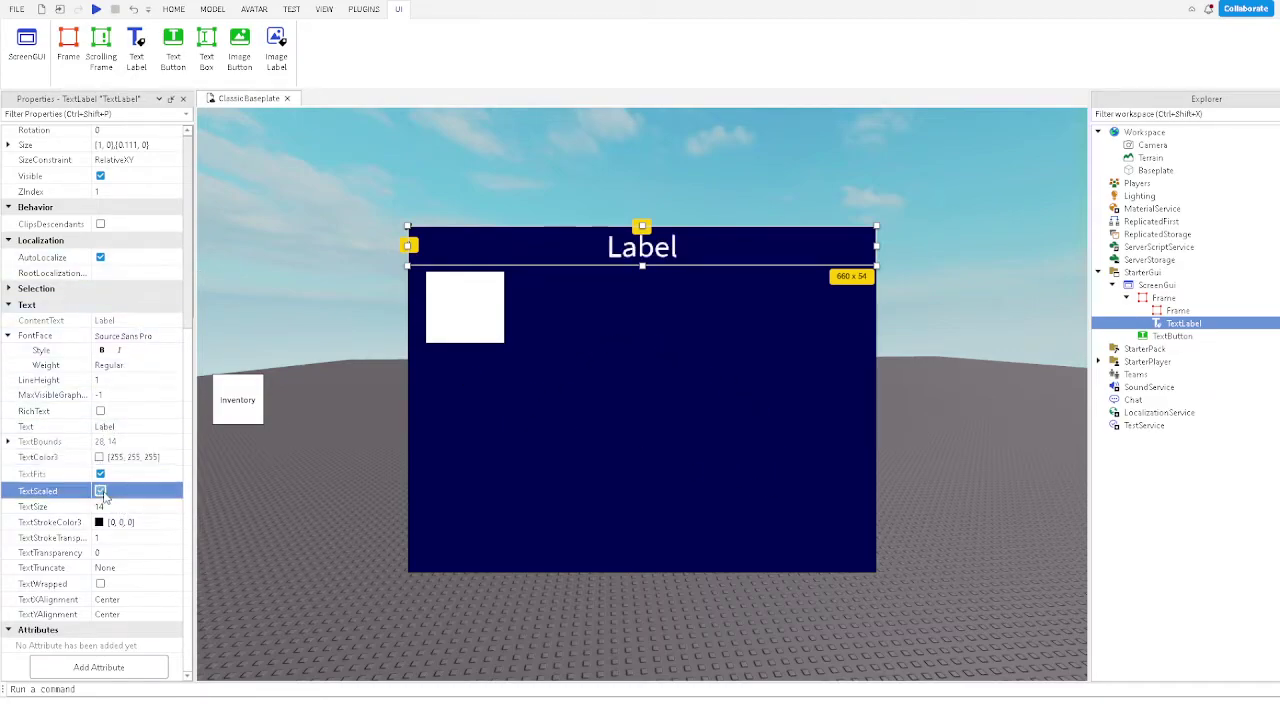
- Set the title label's font to Luckiest Guy and nudge the label slightly down within the large frame
click(158, 338)
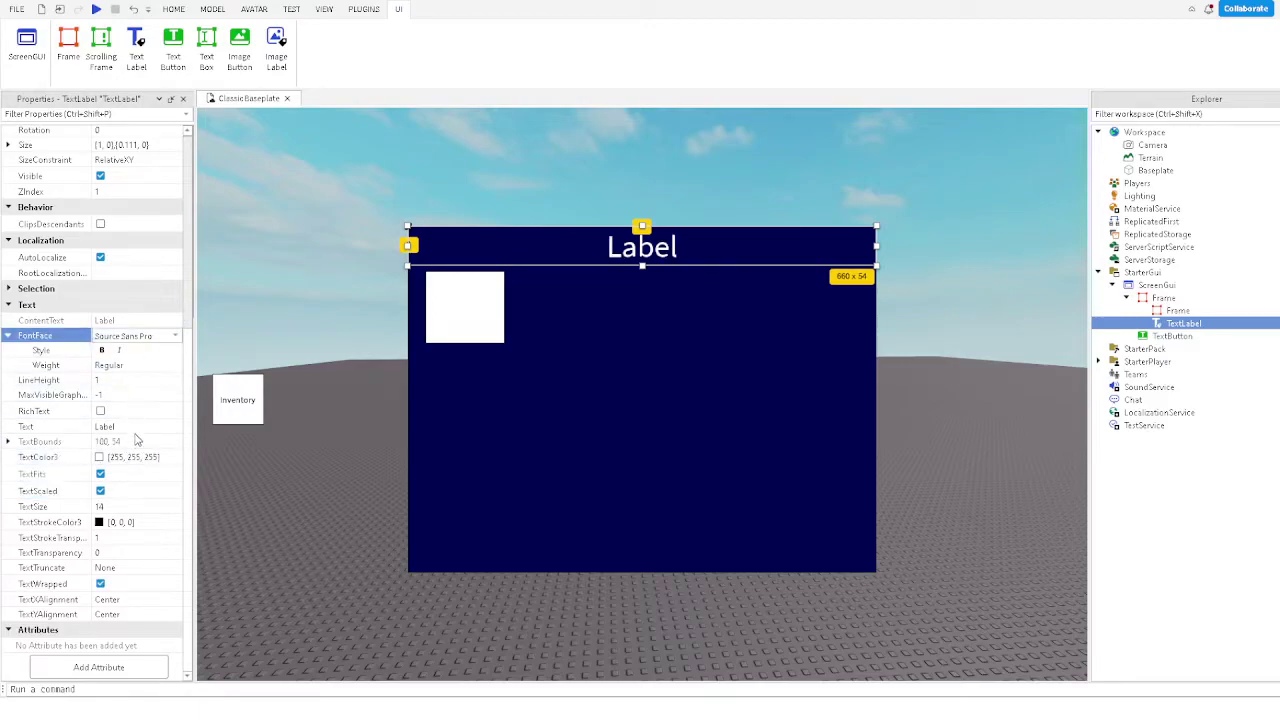
click(140, 535)
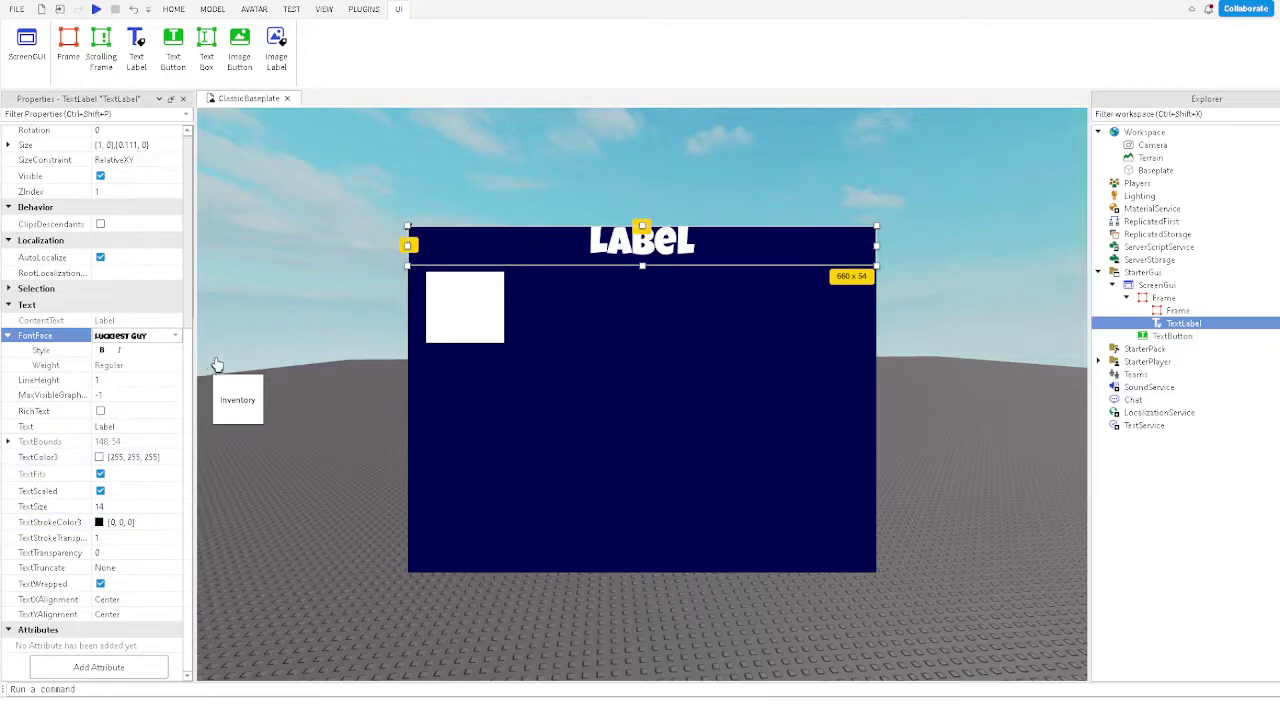
drag(577, 238, 580, 244)
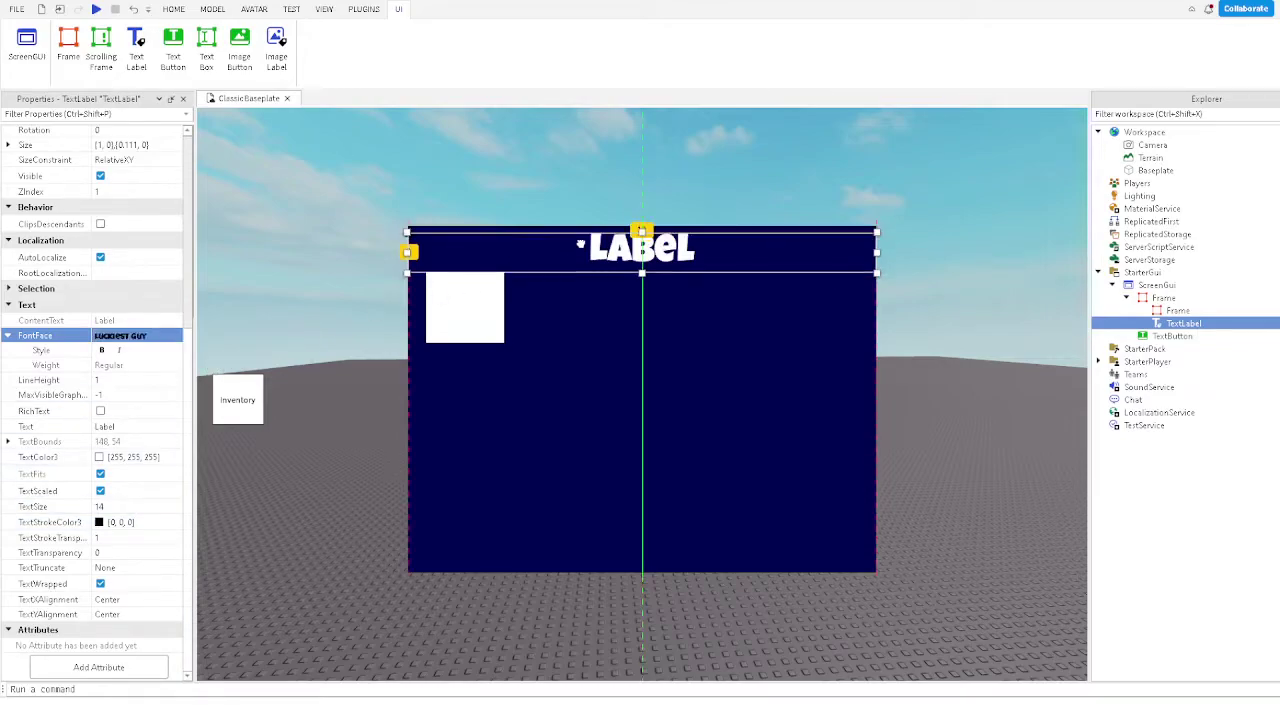
- Set the title label's text to "Inventory" and deselect it
click(110, 427)
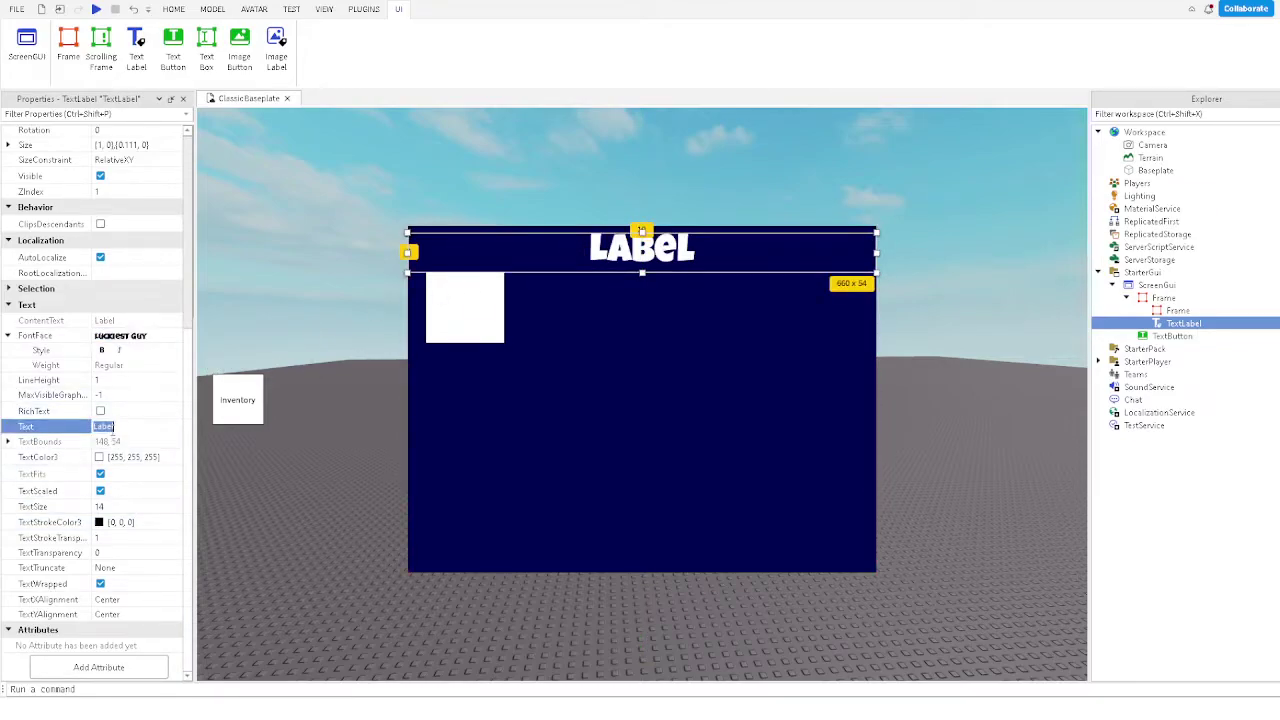
key(BackSpace)
text(Inventory)
key(Return)
click(379, 297)
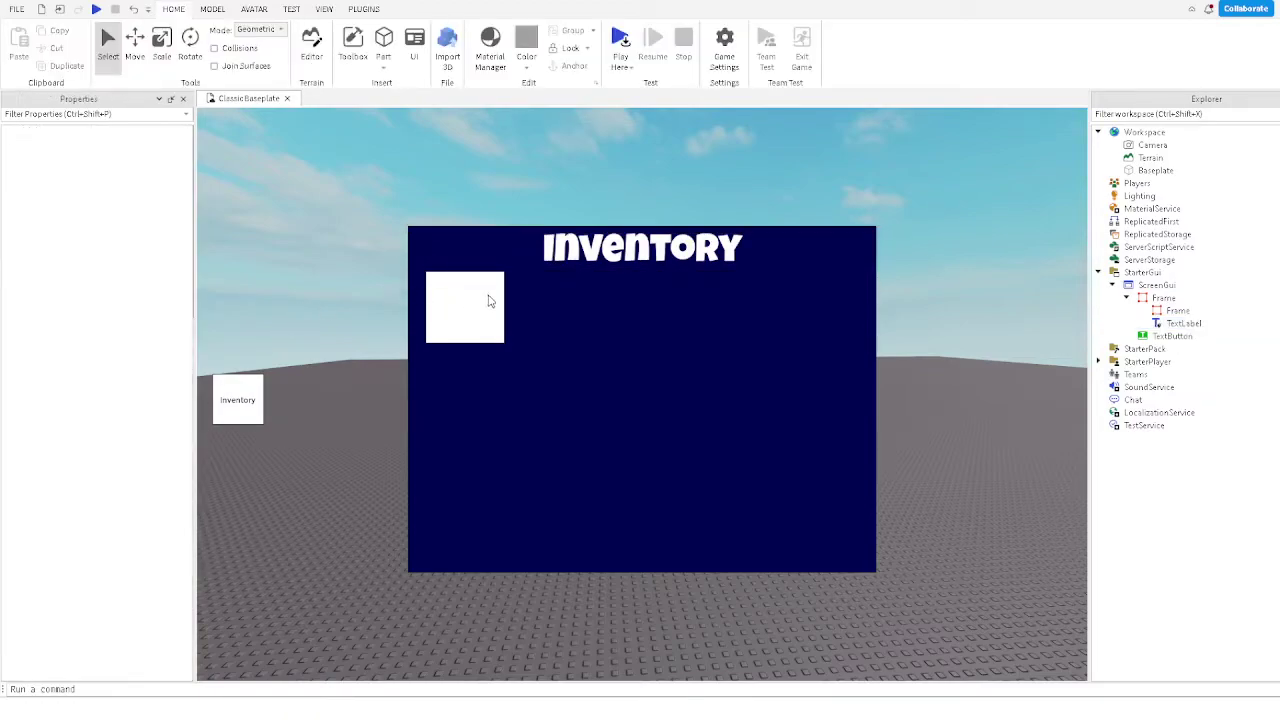
- Add an ImageLabel inside the small item slot frame and set its size to {1, 0},{1, 0}
click(1200, 311)
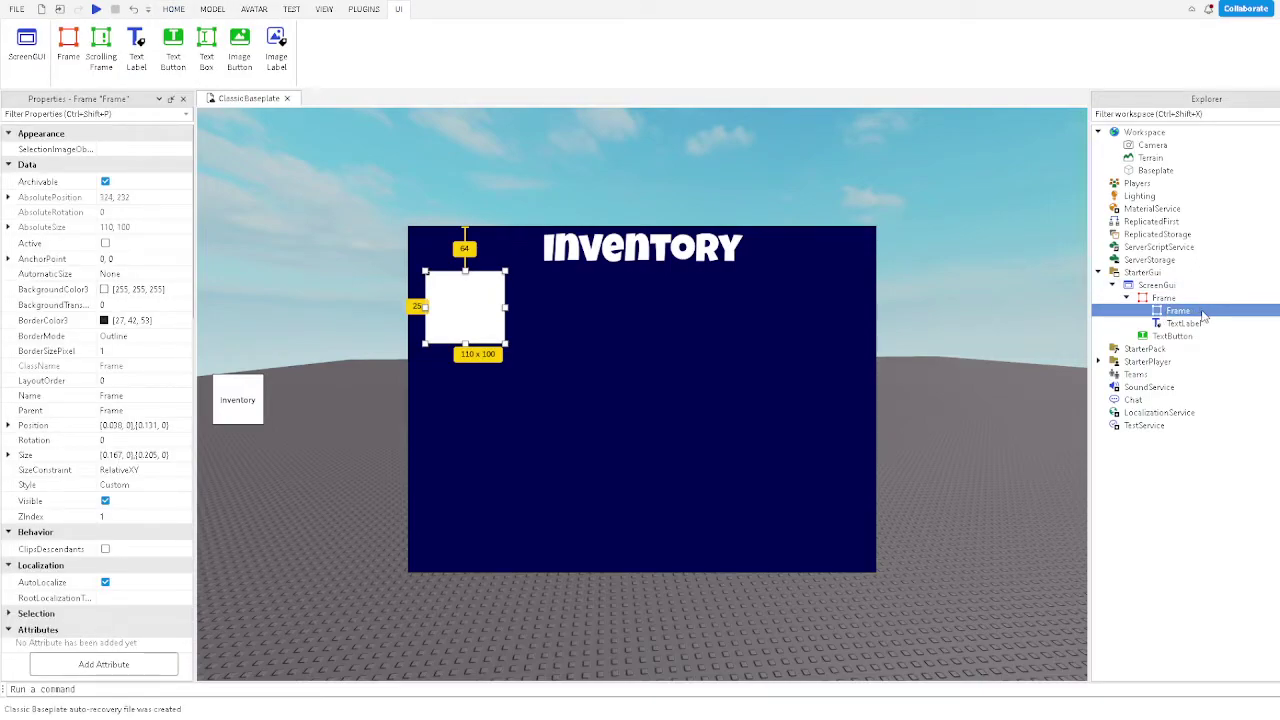
click(1189, 354)
click(1173, 322)
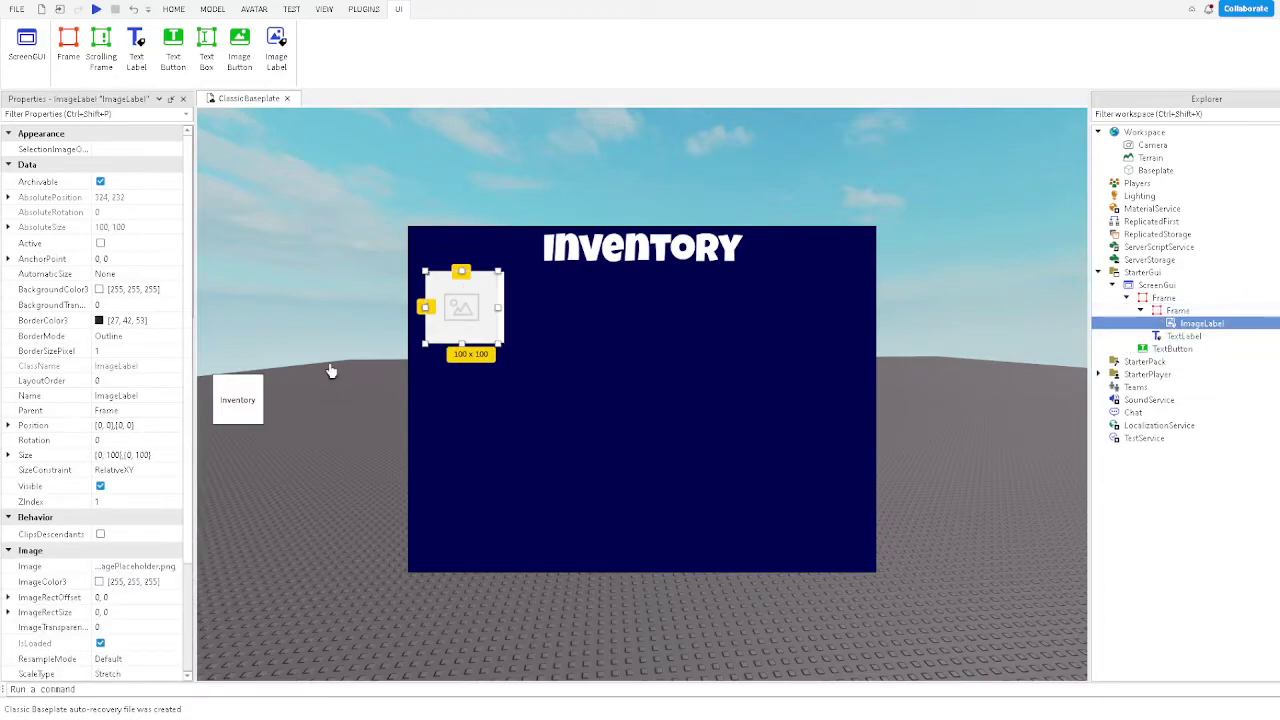
click(128, 457)
text(1)
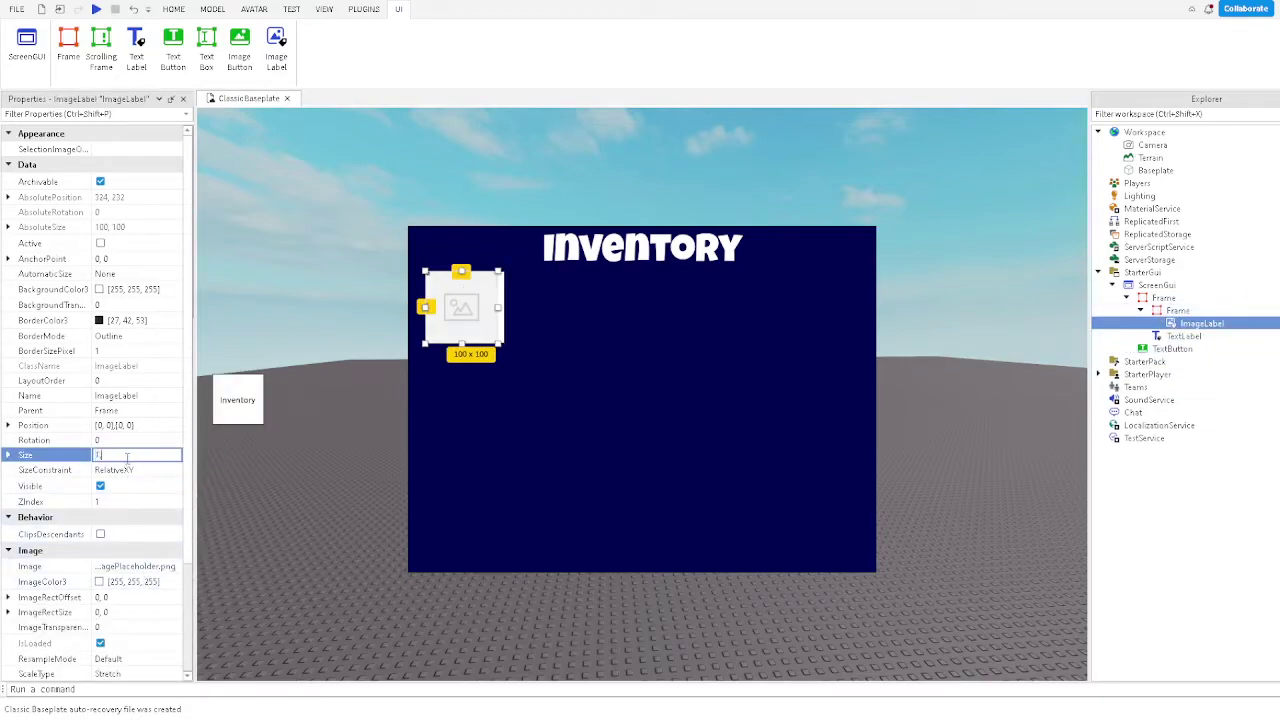
text(, 0},{1, 0)
key(Return)
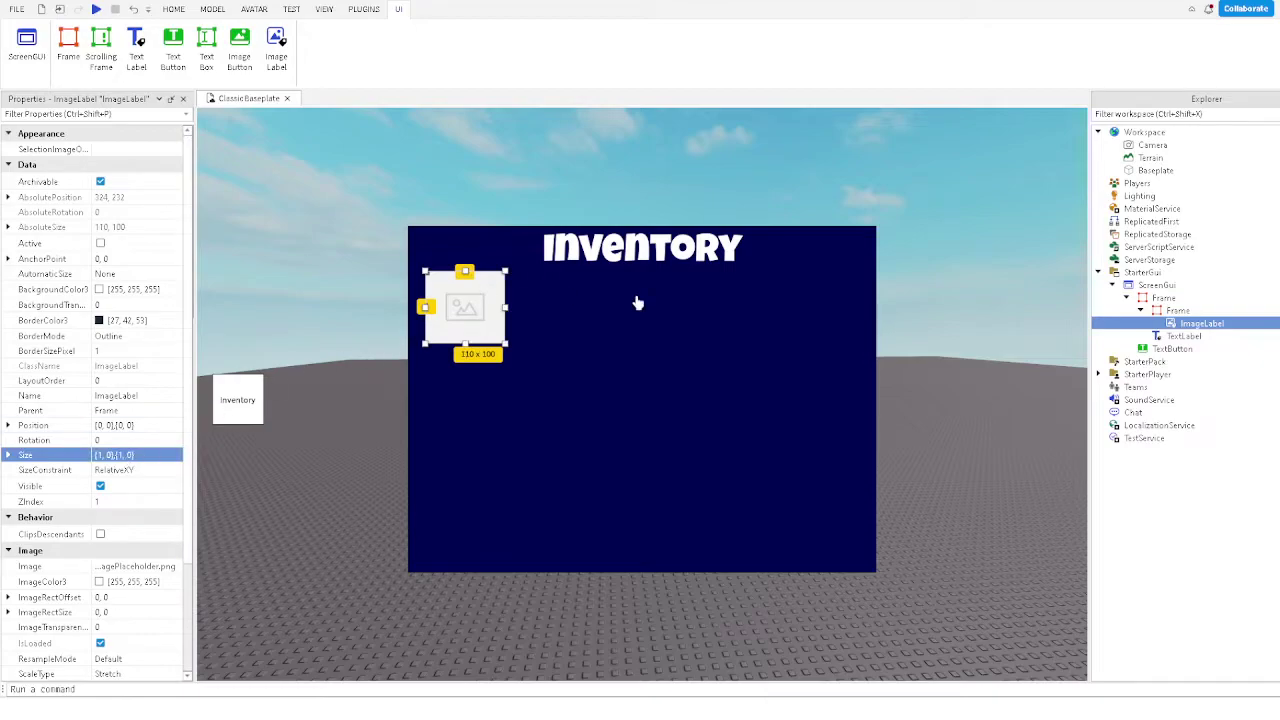
- Add a TextLabel inside the item slot's ImageLabel
click(1180, 310)
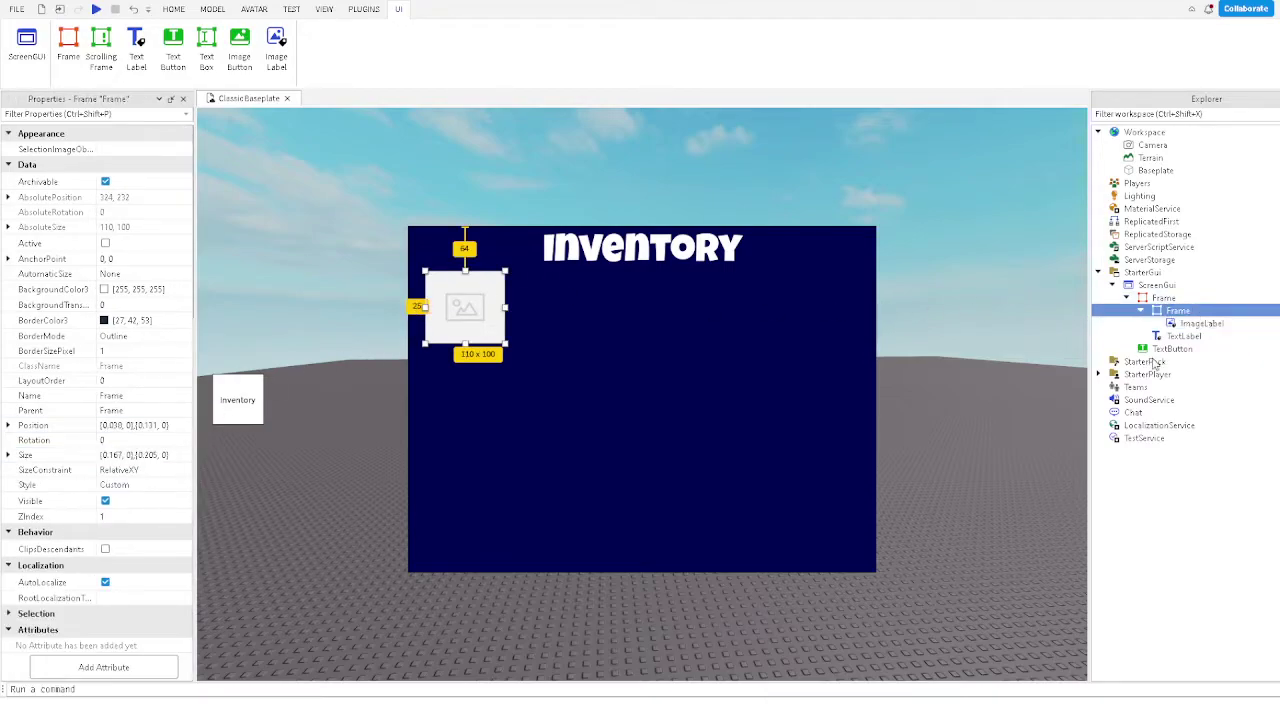
drag(1240, 462, 1243, 428)
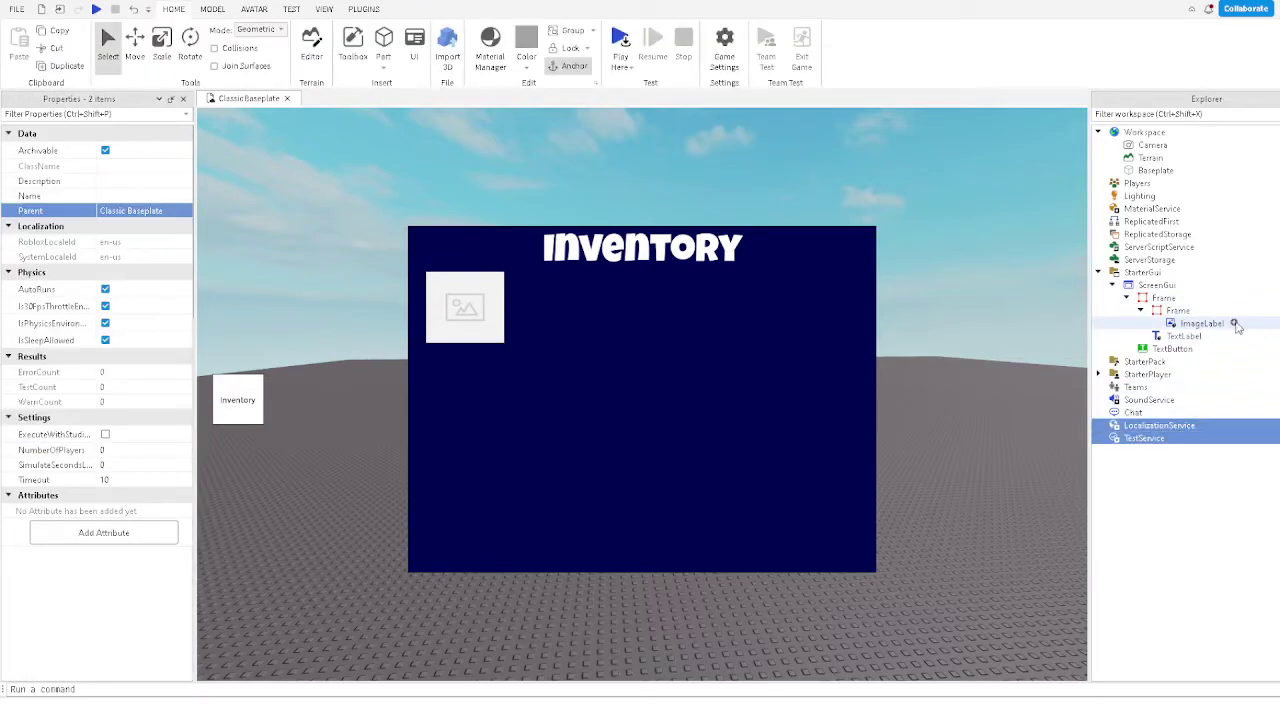
click(1234, 323)
click(1168, 377)
click(1207, 336)
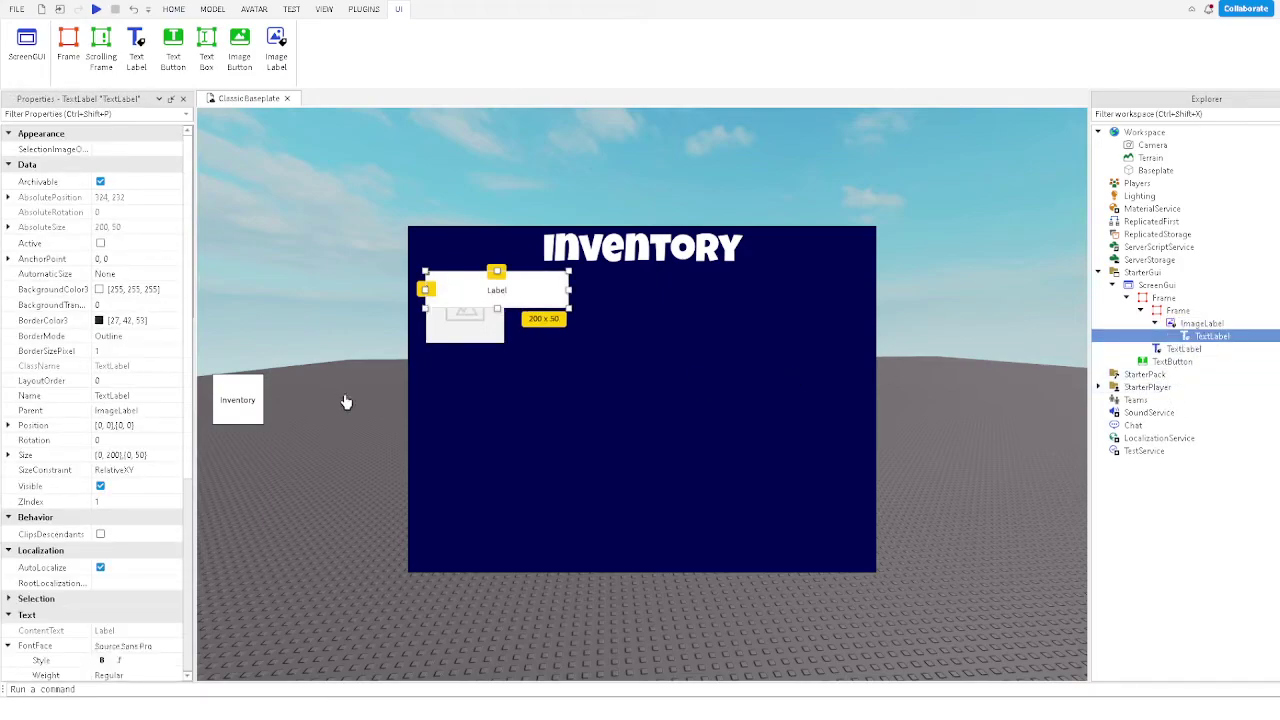
- Set the slot's text label size to {1, 0},{1, 0} so it fills the ImageLabel
click(130, 441)
click(130, 454)
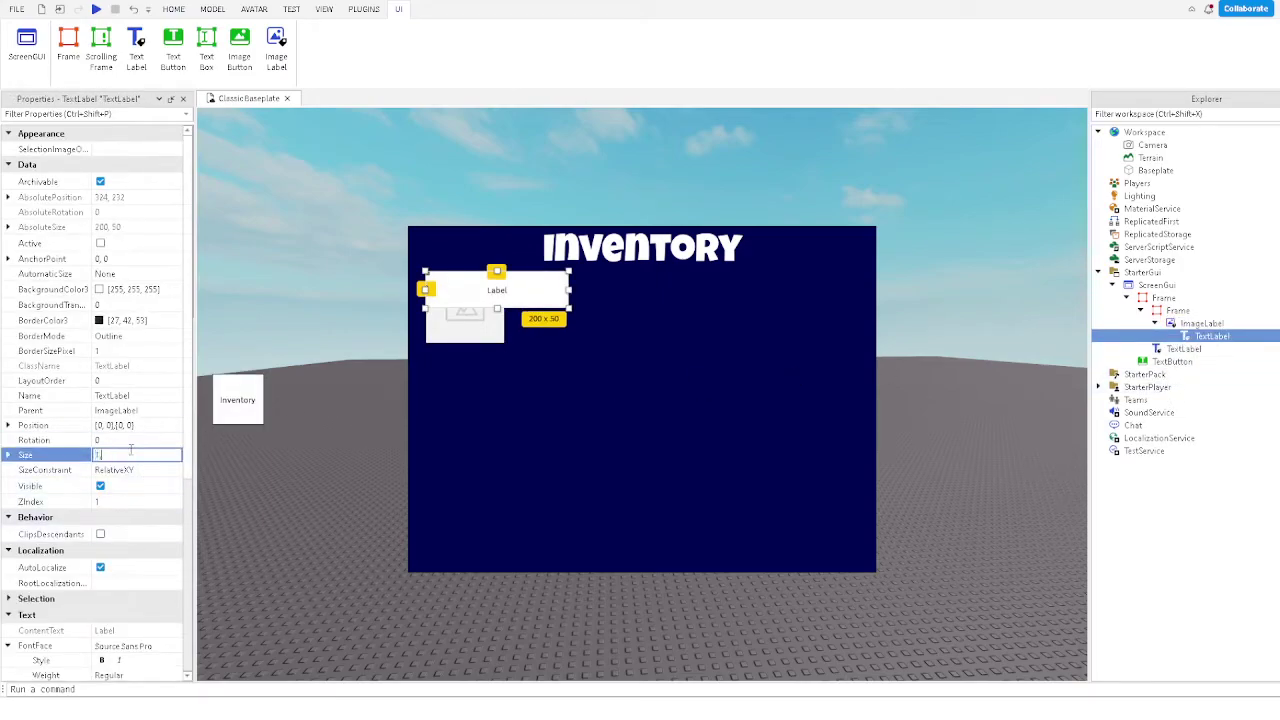
text(1,01,0)
key(Return)
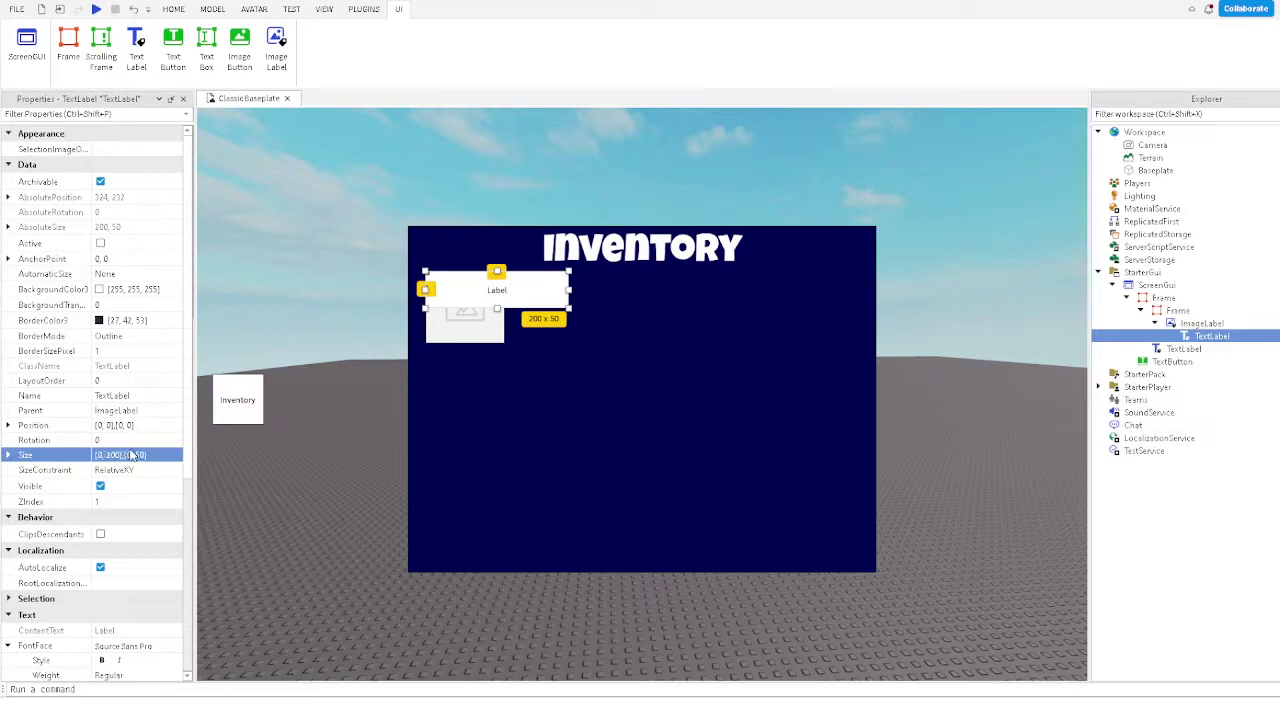
click(135, 459)
text(1,0,3,0)
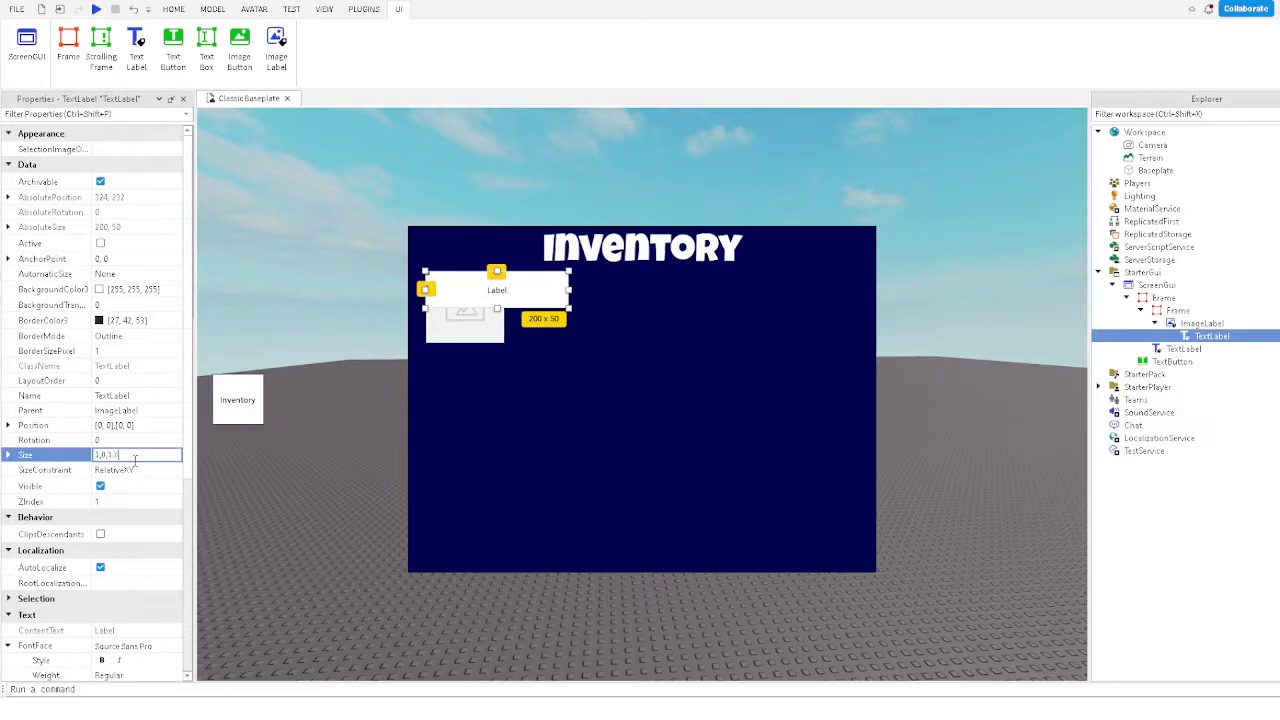
key(Return)
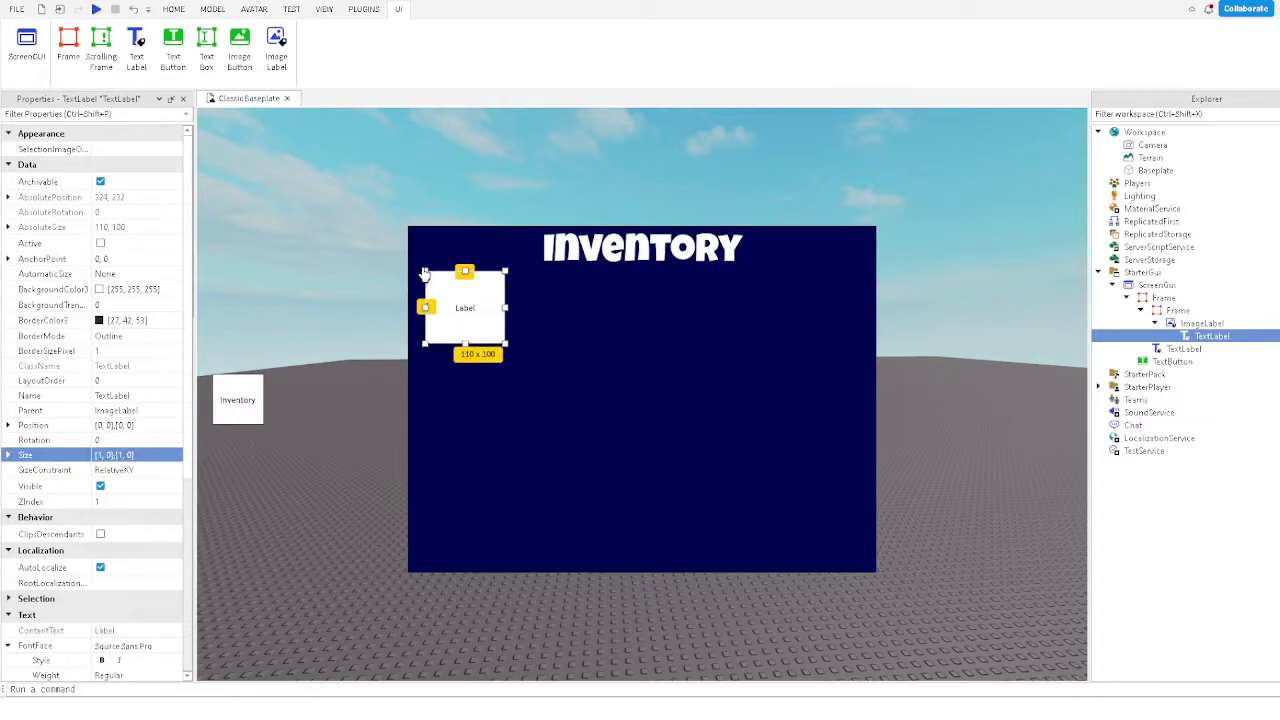
- Shrink the slot's text label to about 59 x 32 pixels in the slot's lower-right corner and set its background transparency to 1
drag(424, 272, 461, 320)
click(112, 304)
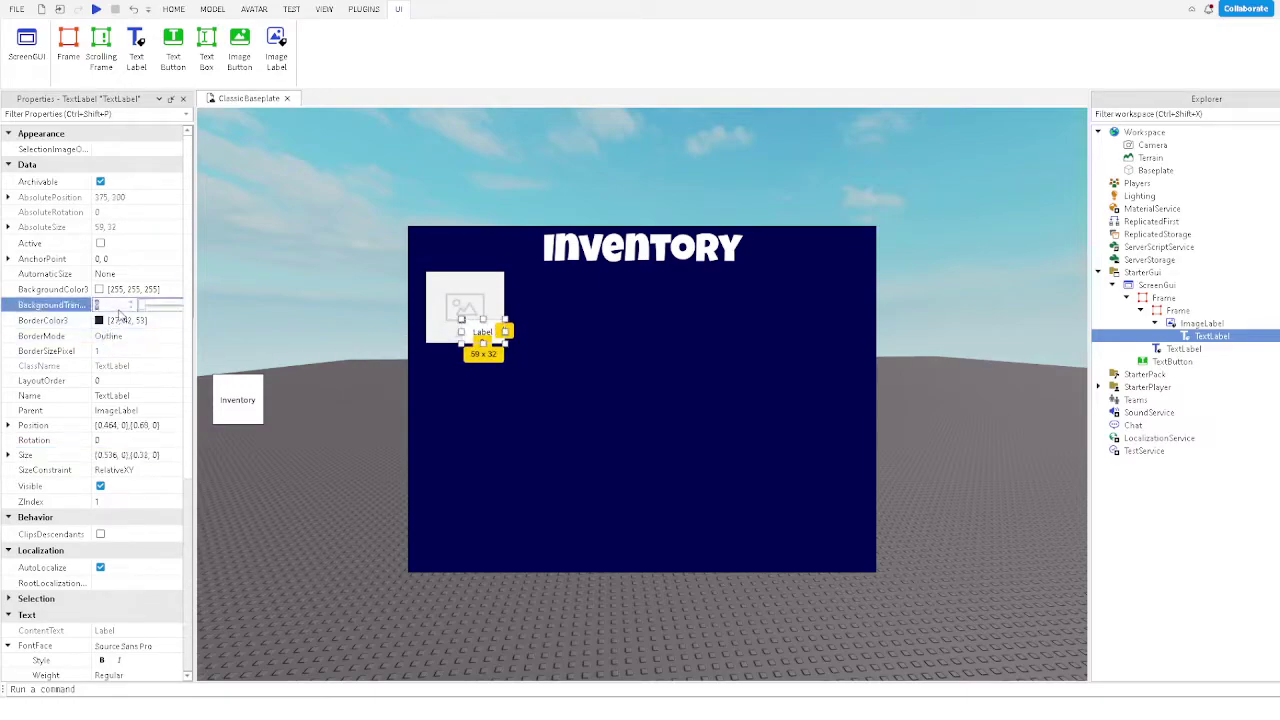
text(1)
- Turn on text scaling for the slot's label and resize it to about {0.618, 0},{0.24, 0} from its upper-left corner
scroll(150, 450, down, 5)
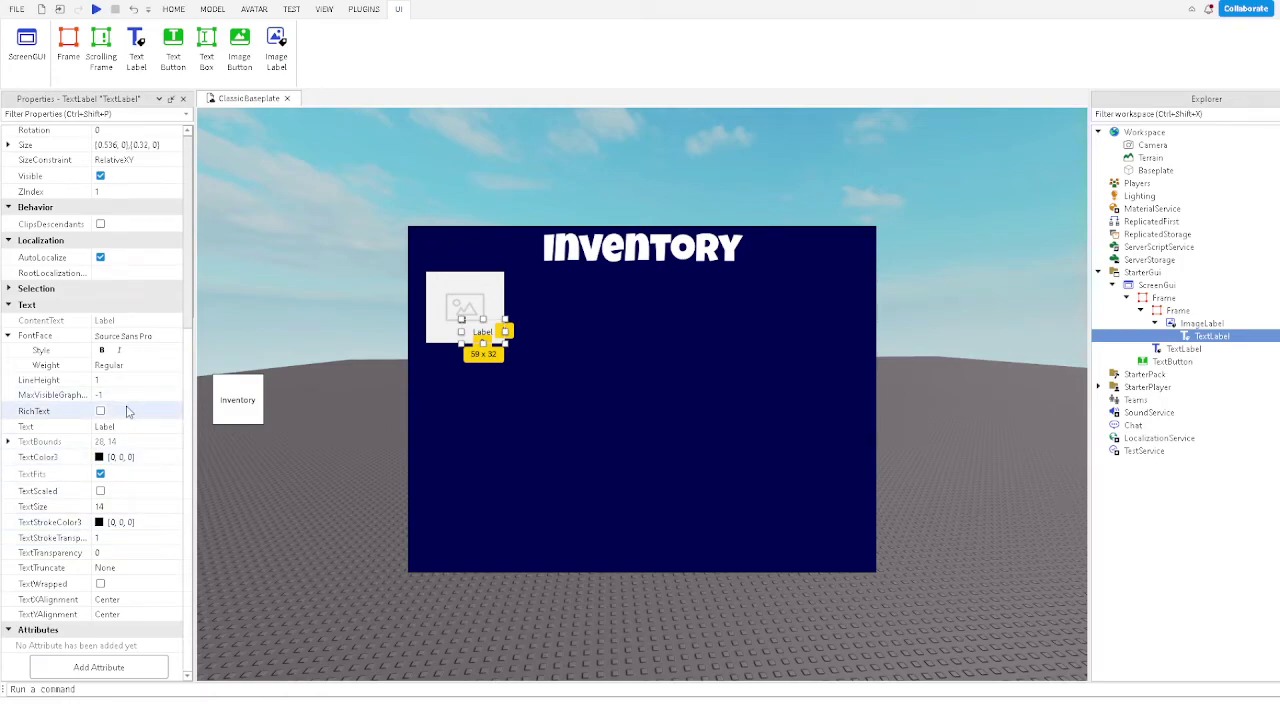
click(120, 491)
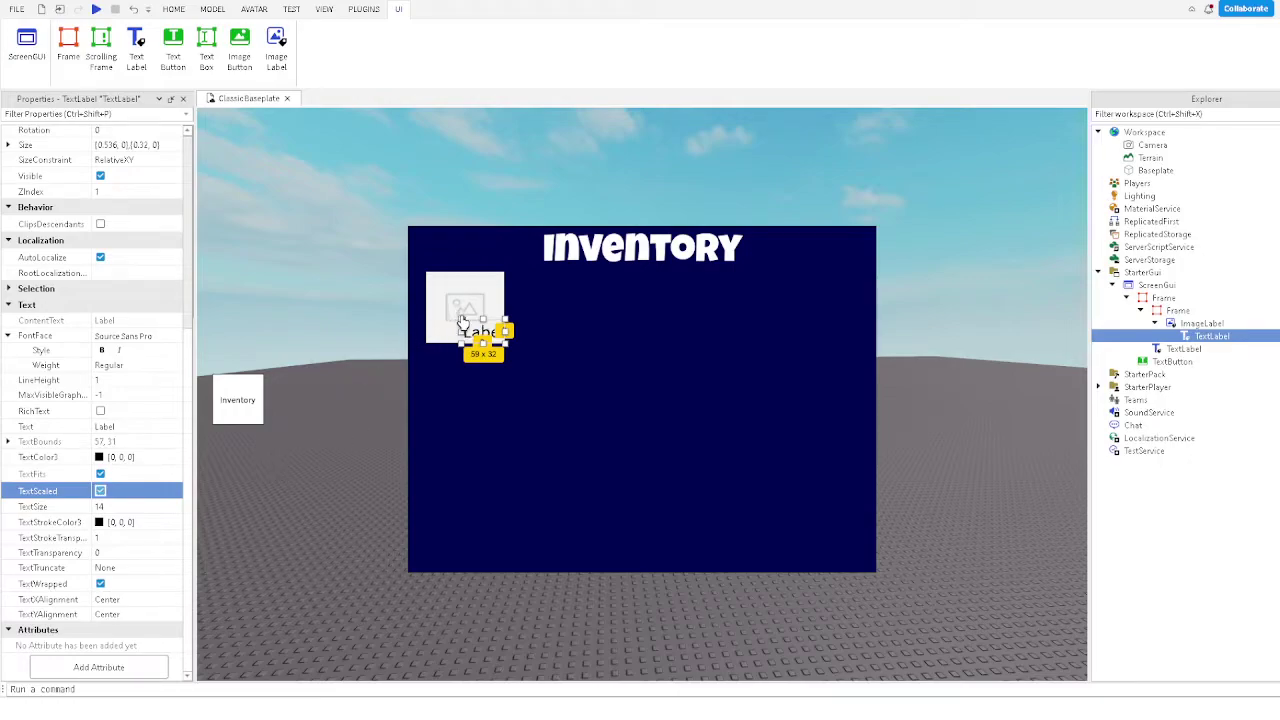
drag(459, 318, 454, 323)
- Rename the item slot frame to Rocks
click(1160, 312)
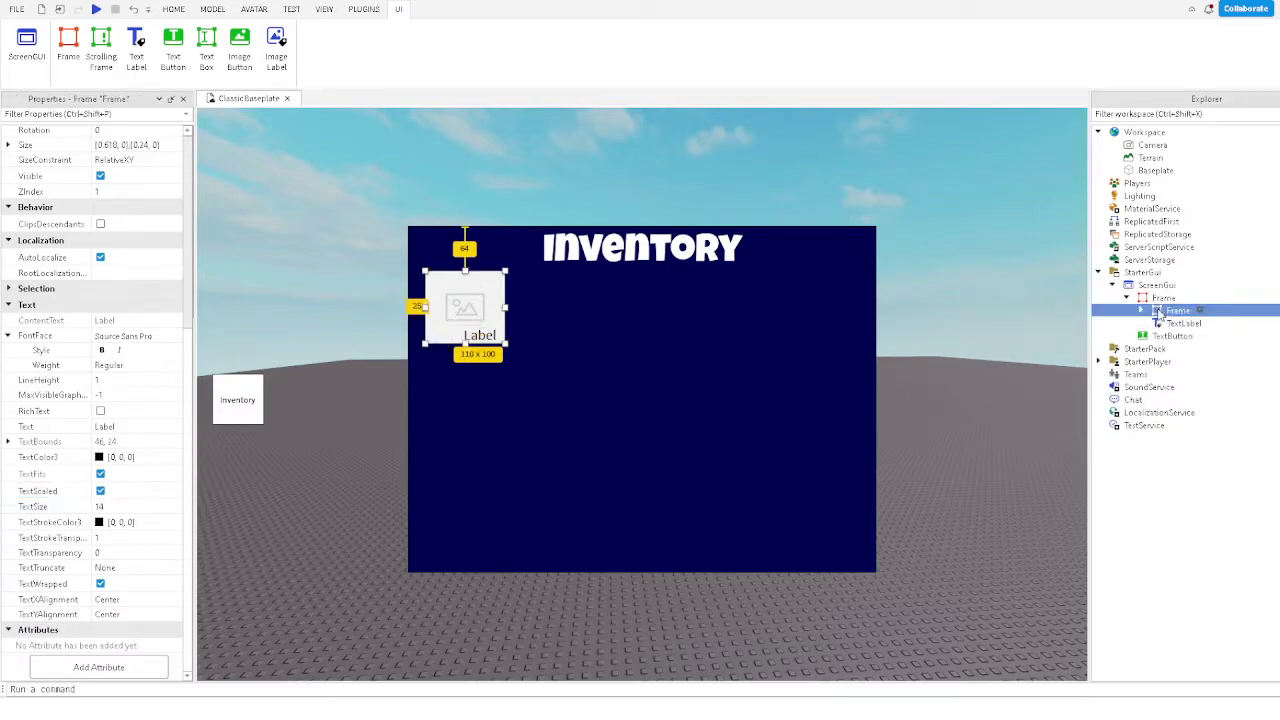
click(1161, 312)
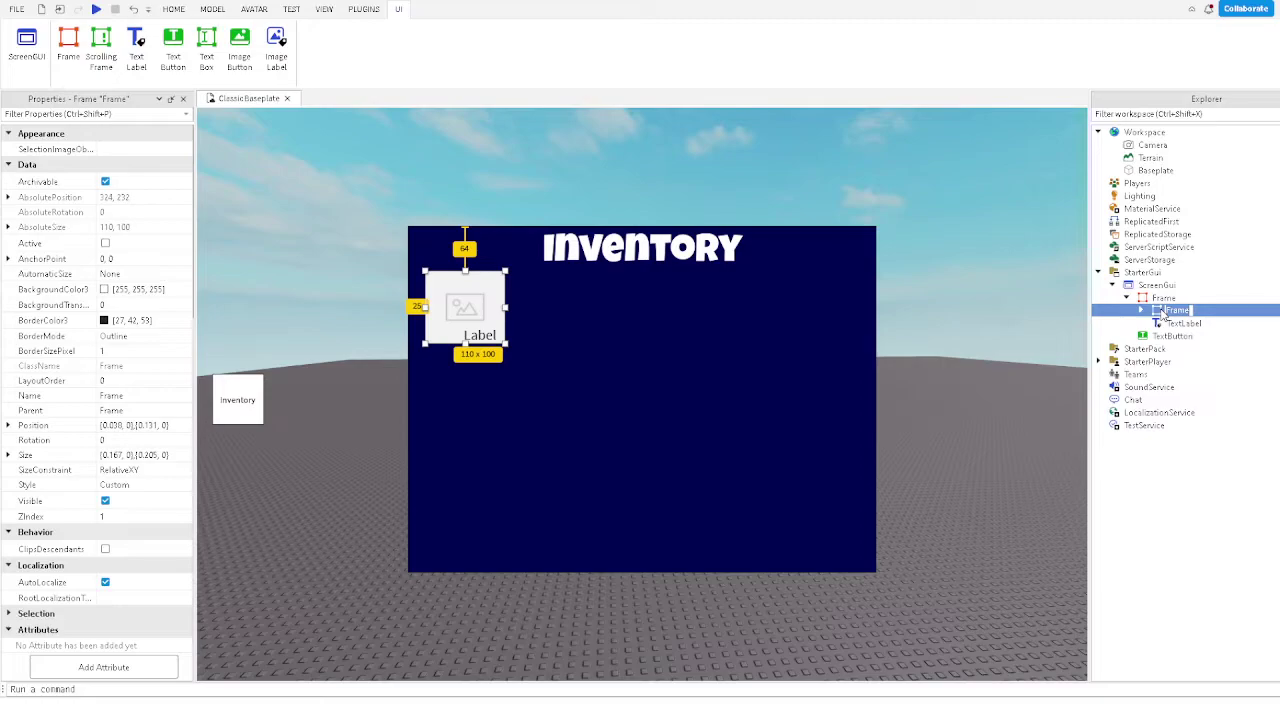
text(Rocks)
key(Return)
- Duplicate the Rocks slot, place the copy just right of the original and pull its ImageLabel back over it
key(ctrl+d)
drag(482, 306, 541, 307)
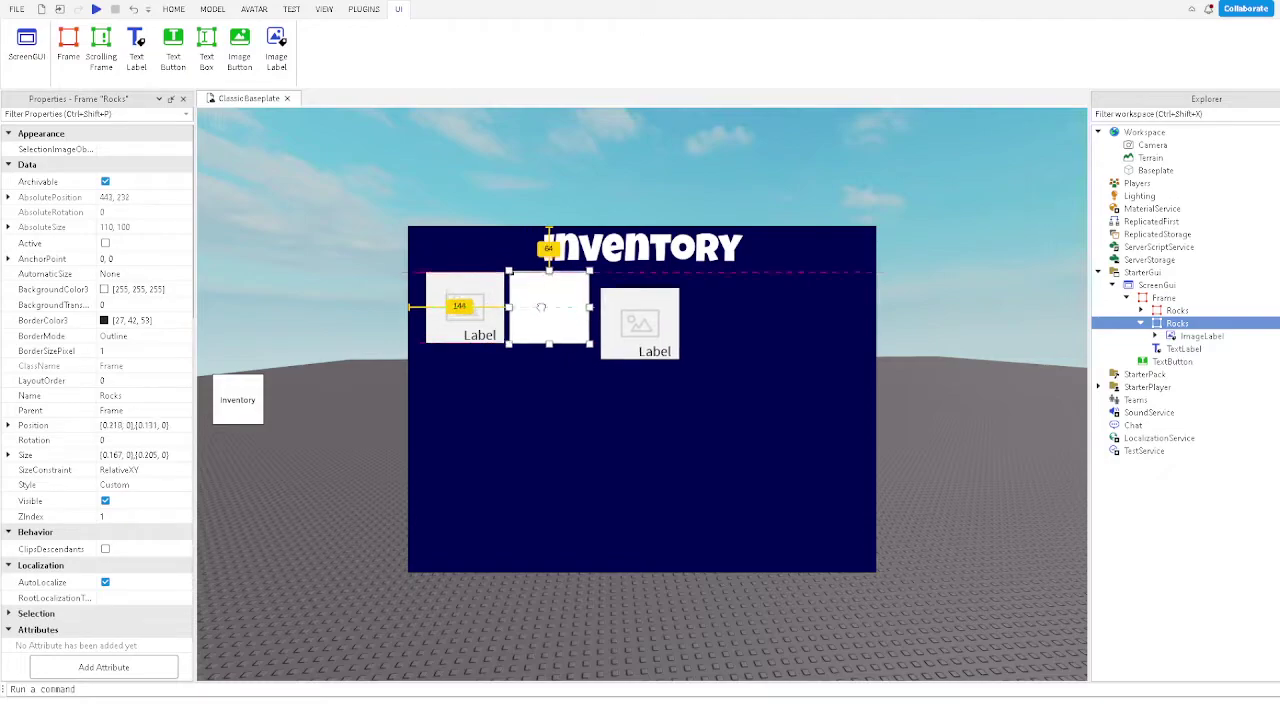
drag(647, 322, 557, 324)
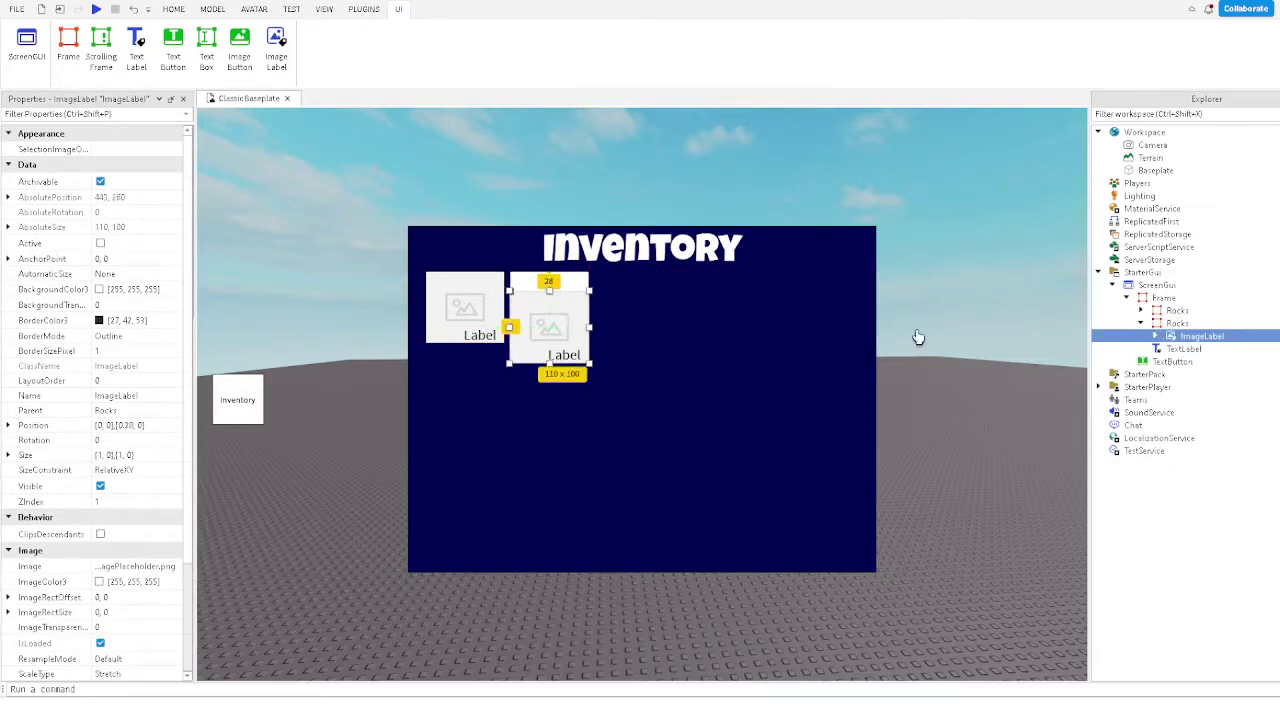
- Rename the second slot frame to Sticks
click(1176, 324)
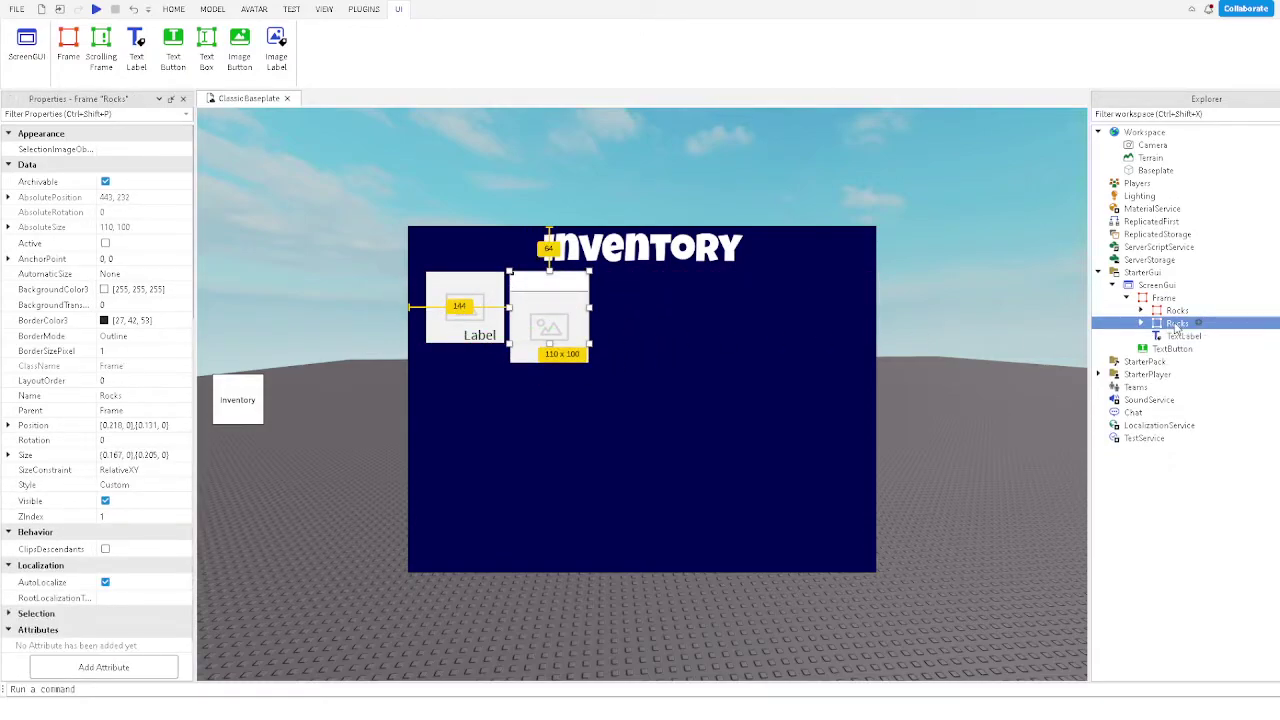
click(1176, 324)
text(Sticks)
key(Return)
- Duplicate the Sticks slot, place the copy to its right and rename the copy Batteries
key(ctrl+d)
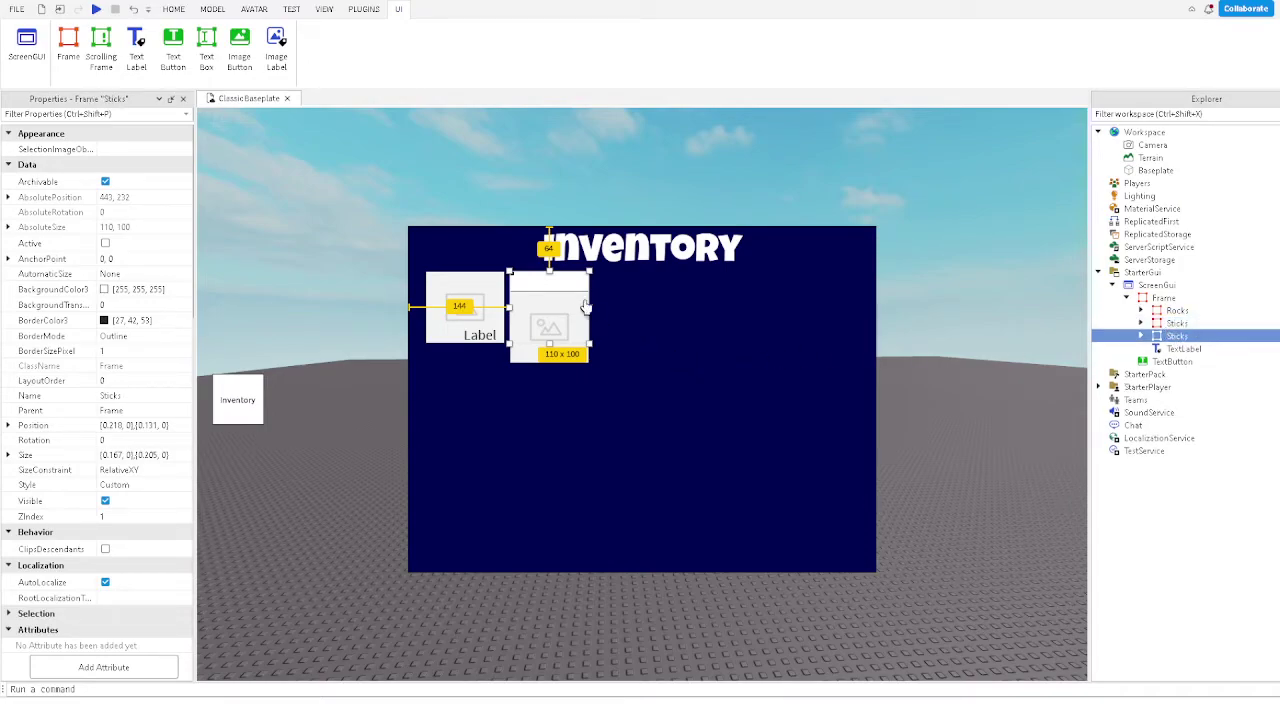
drag(564, 289, 653, 289)
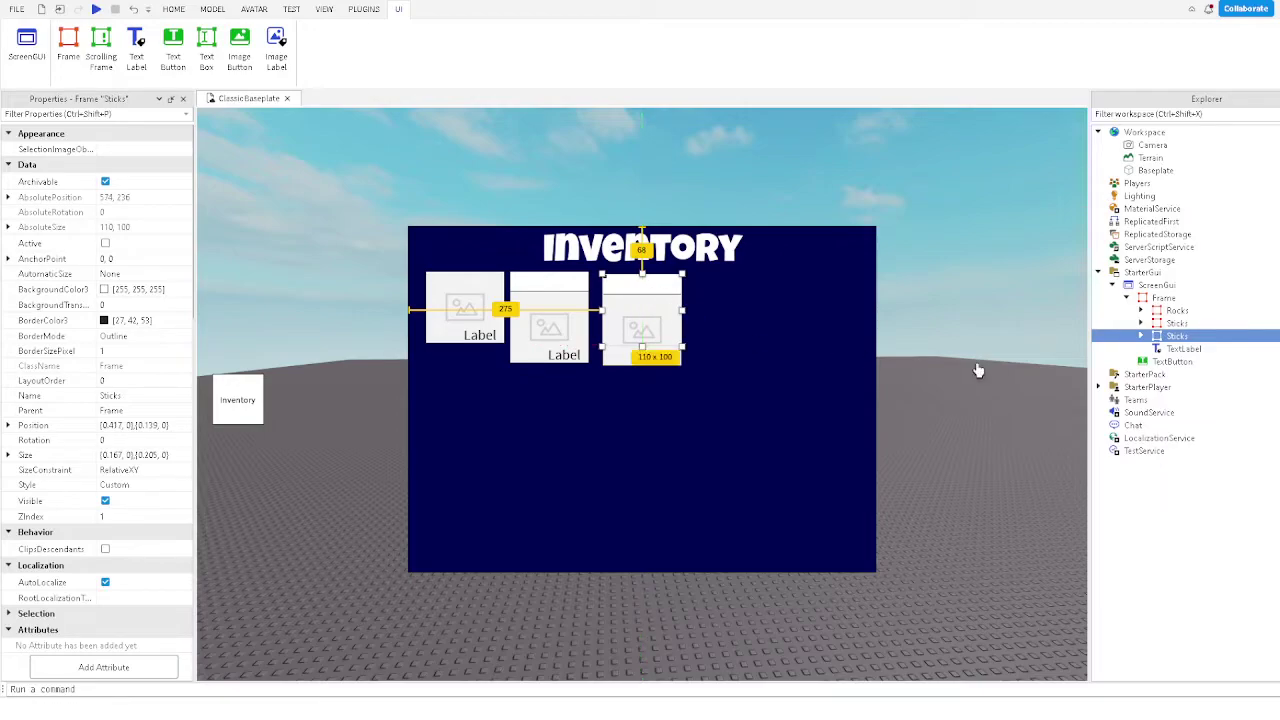
text(Batter)
key(BackSpace)
key(BackSpace)
text(ies)
key(Return)
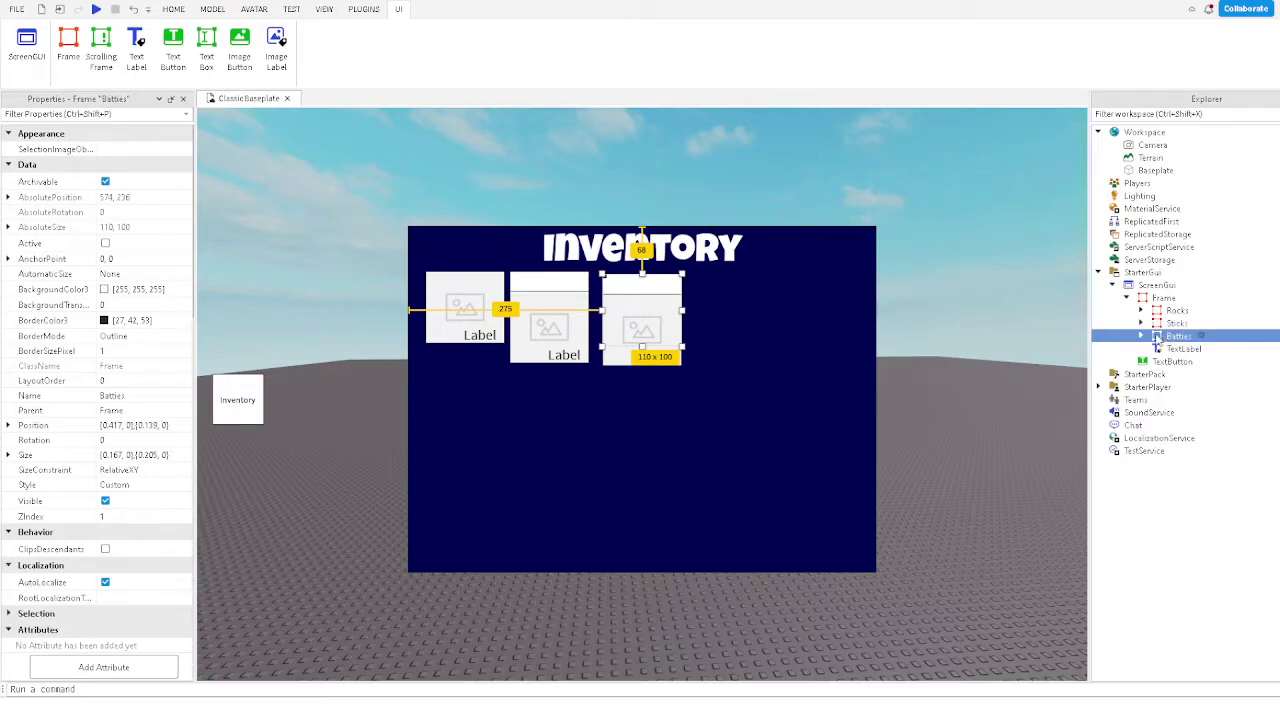
double_click(1161, 339)
text(Batteries)
key(Return)
- Move the ImageLabels of the Batteries and Sticks slots up to line up with their frames, then collapse both frames in the hierarchy
click(625, 315)
drag(626, 313, 633, 290)
click(560, 319)
drag(559, 318, 560, 294)
click(986, 358)
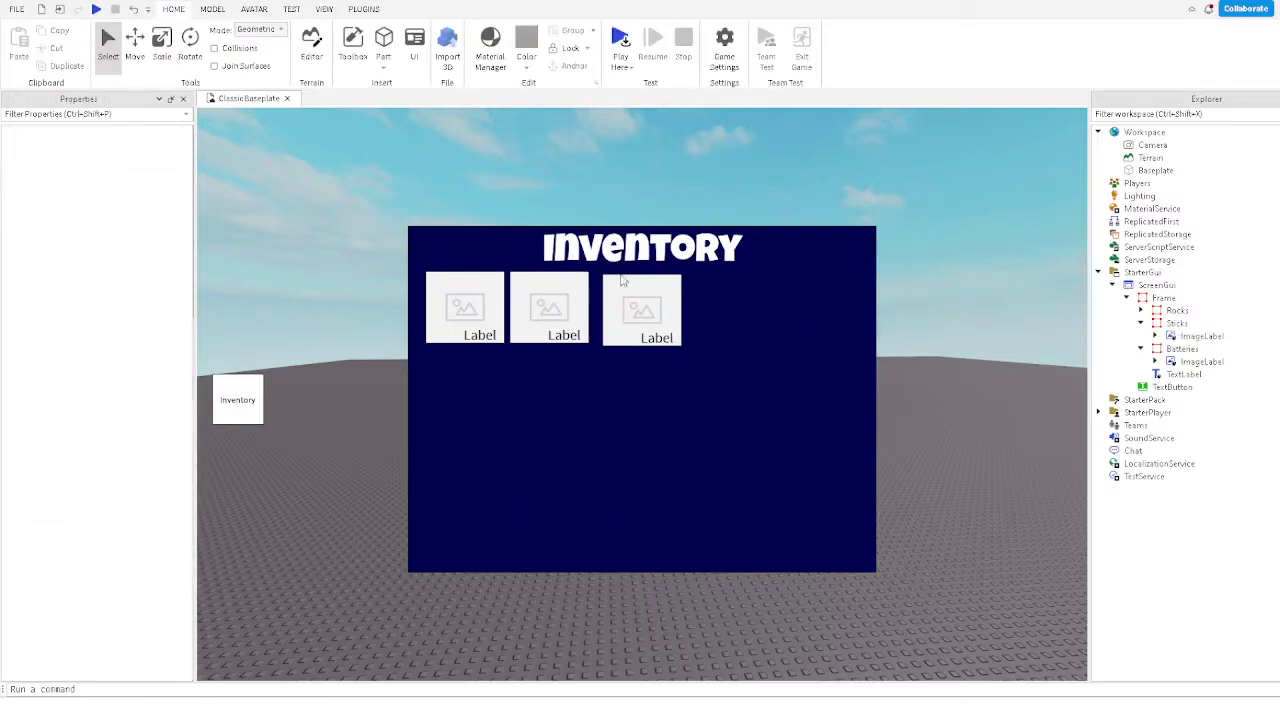
click(1141, 323)
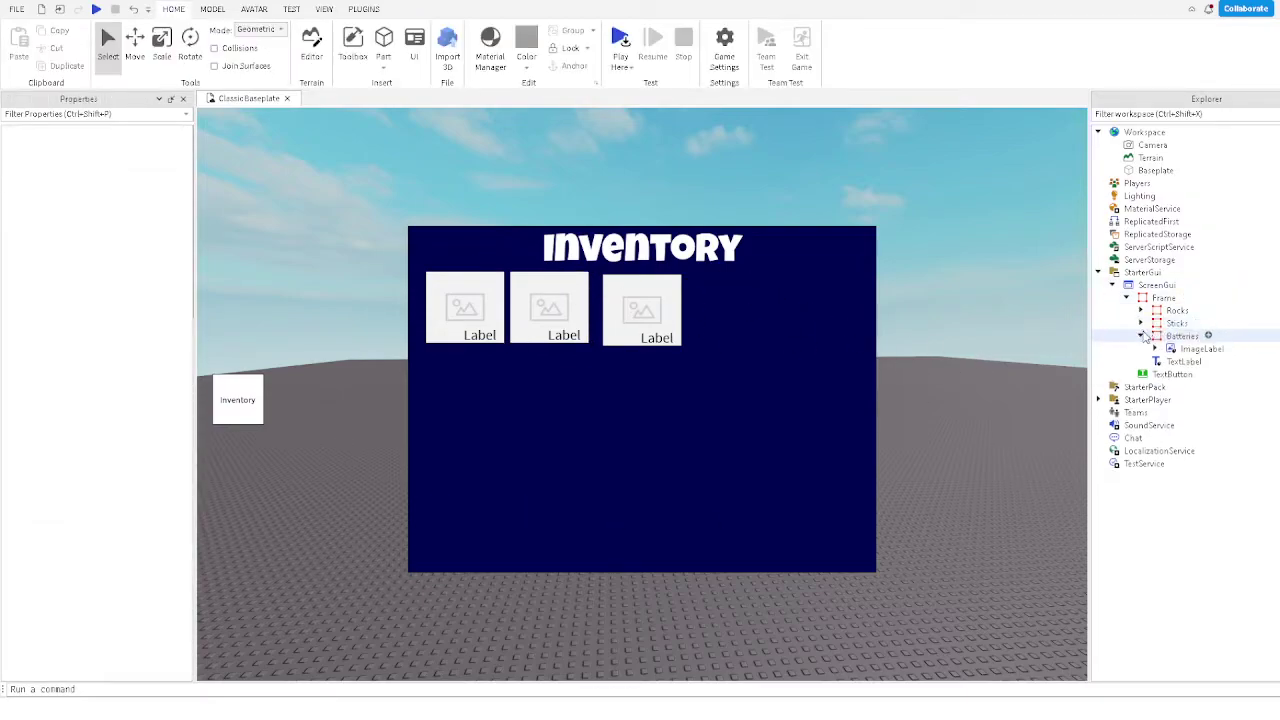
click(1141, 336)
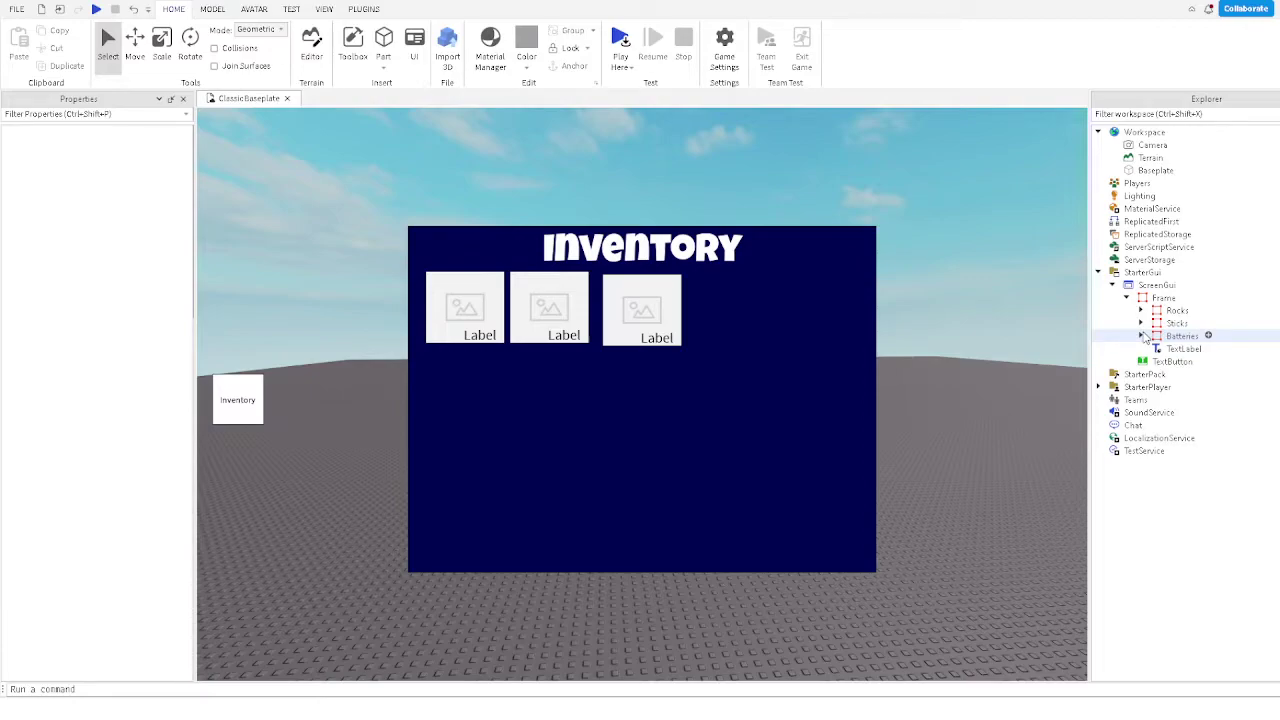
- Add a LocalScript to the ScreenGui and clear its default code
click(1162, 362)
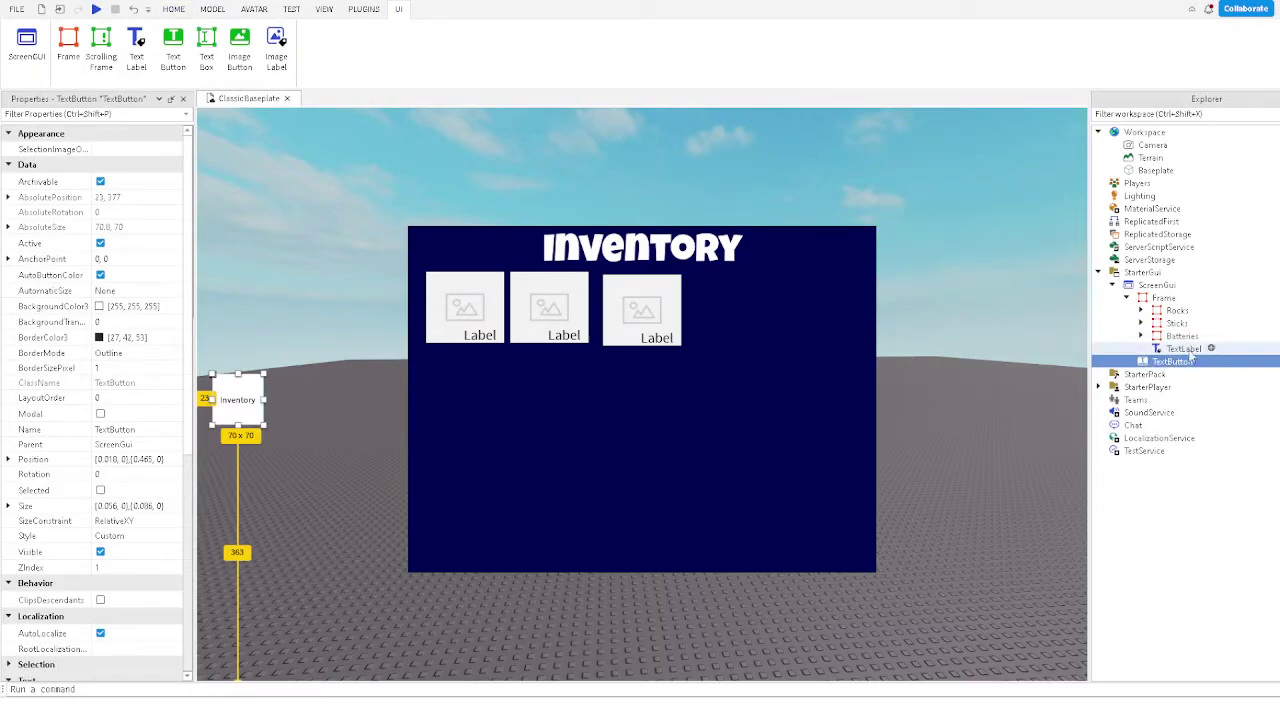
click(1166, 287)
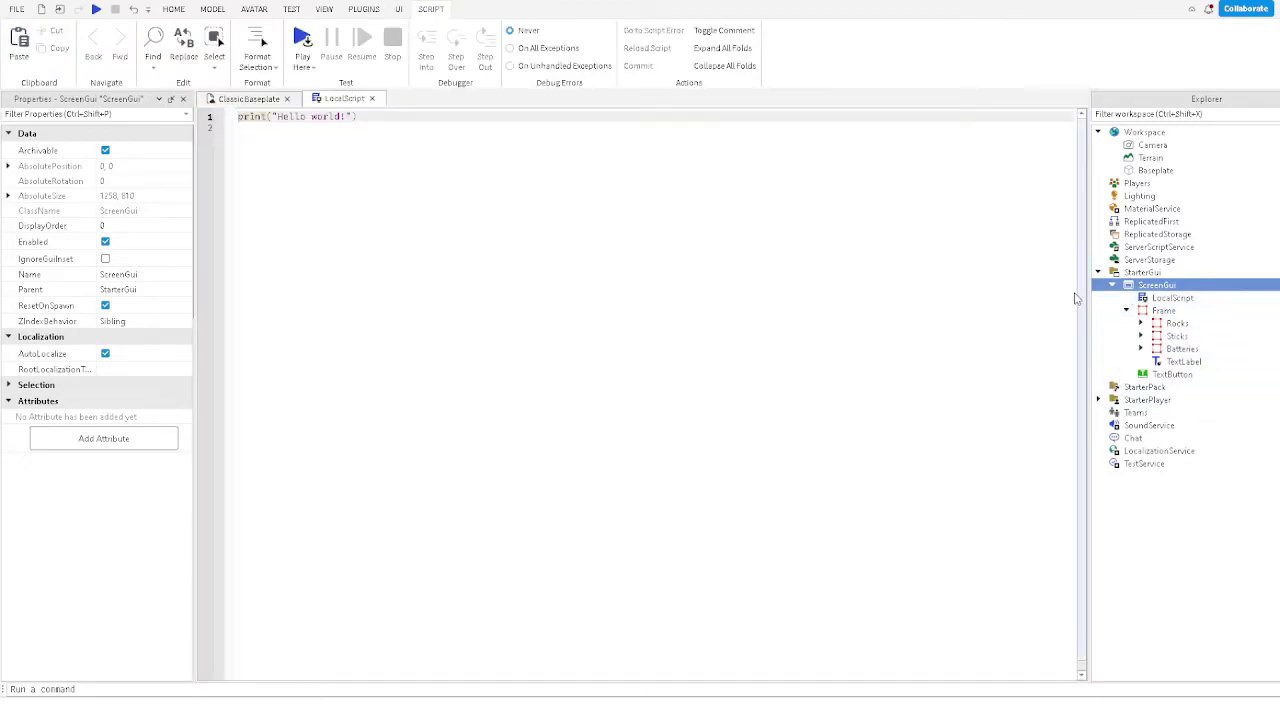
key(ctrl+a)
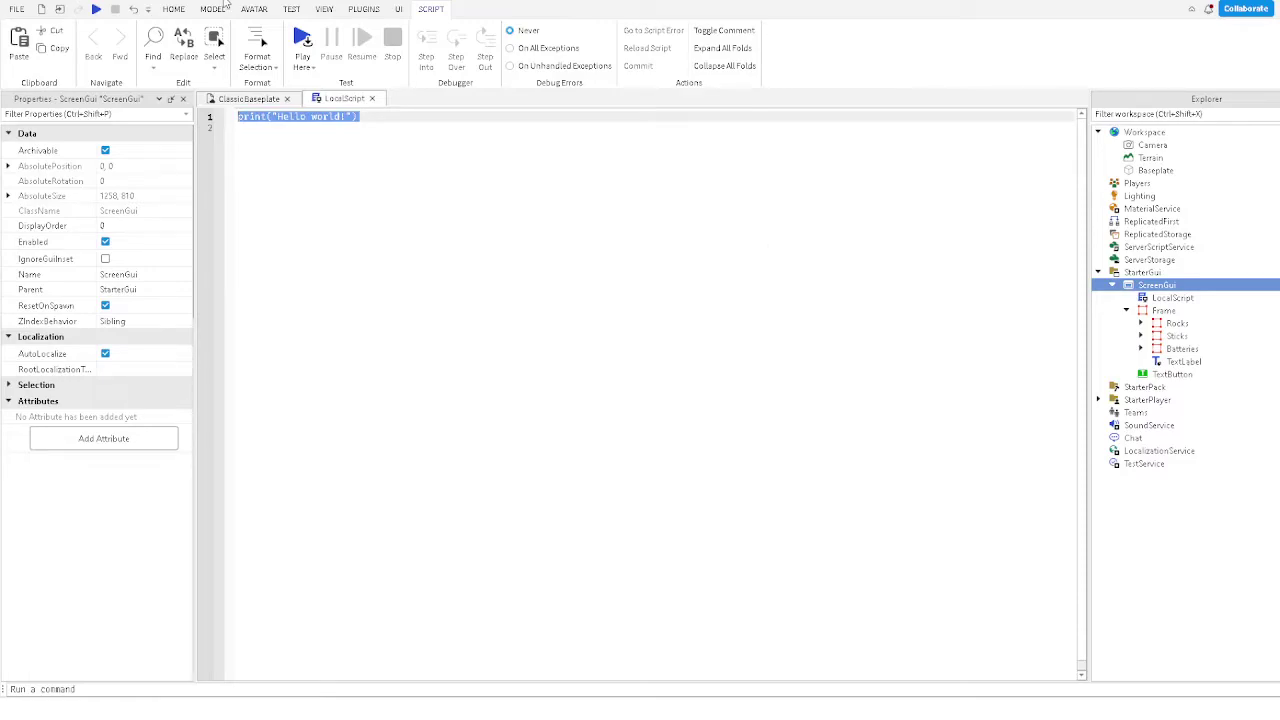
text(ga)
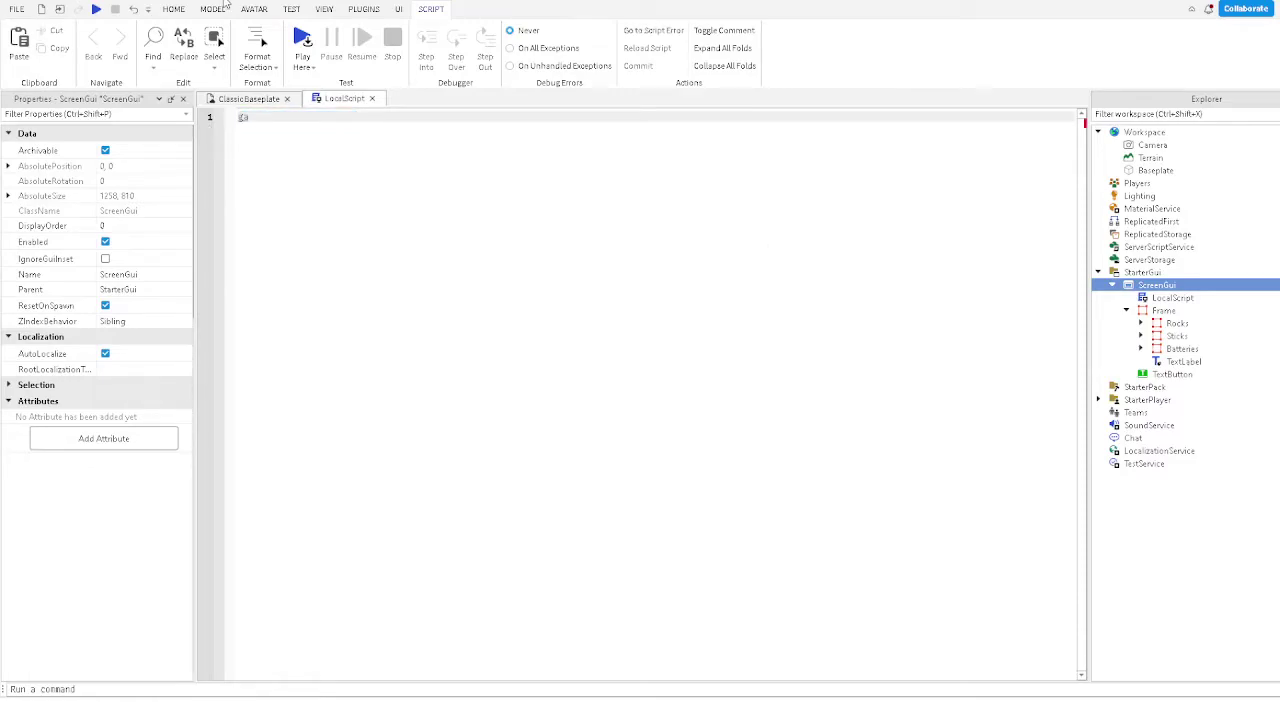
key(BackSpace)
key(BackSpace)
- Connect a function to the MouseButton1Up event of script.Parent.TextButton in the LocalScript
text(script.Parent.T)
key(Tab)
text(.MouseButton1Up:Connect(fu)
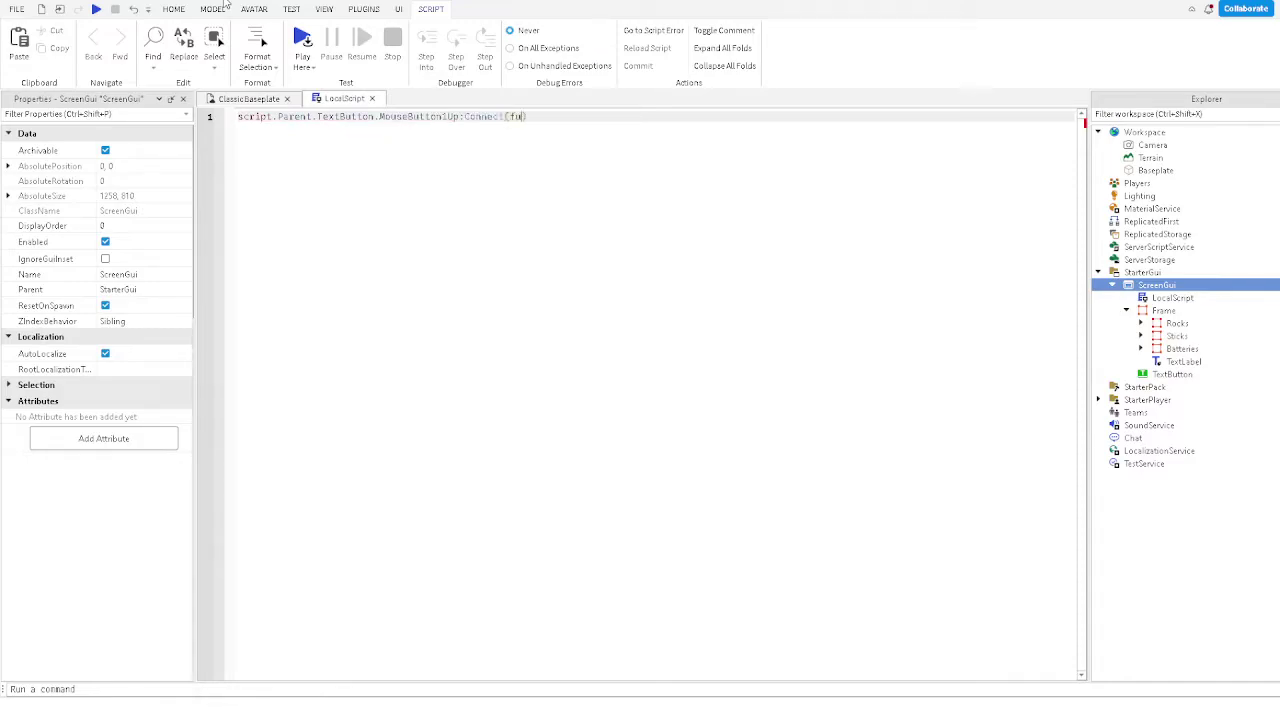
key(Tab)
text(()
key(Return)
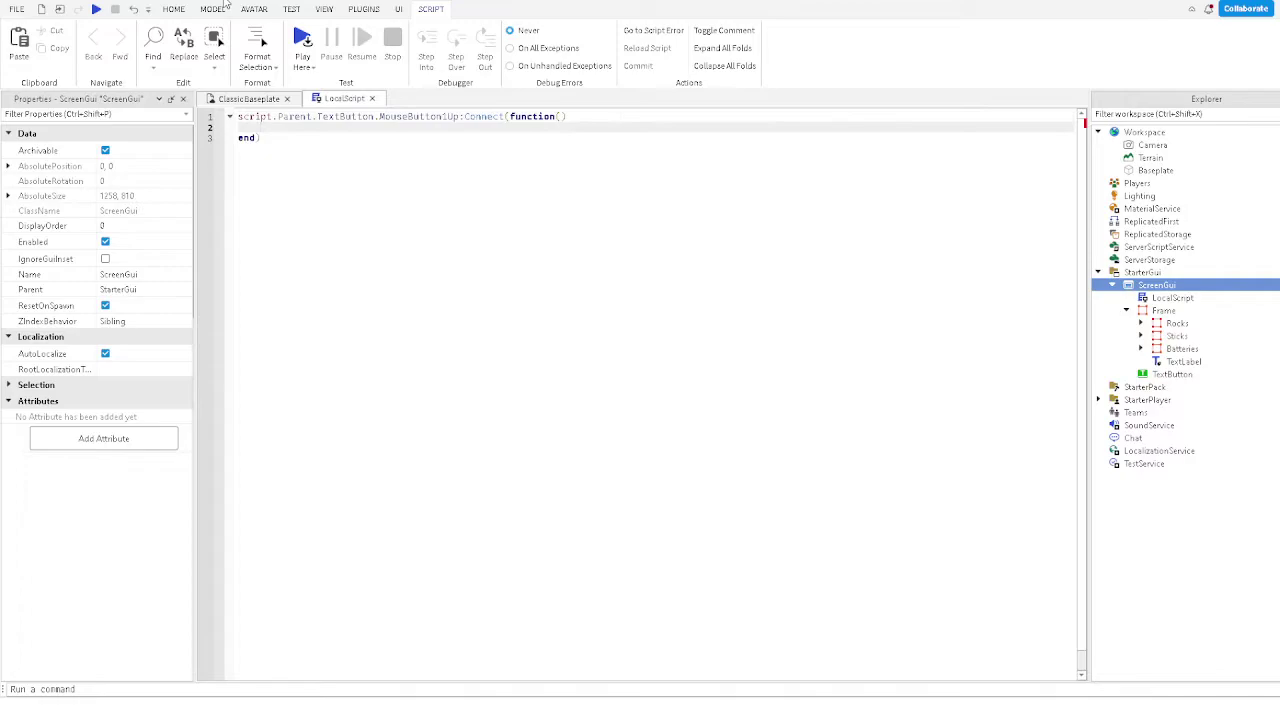
text(if)
key(BackSpace)
key(BackSpace)
key(BackSpace)
text(script.Parent.Frame.Visible)
key(BackSpace)
- Replace the function's body line with an if block checking whether script.Parent.Frame.Visible == true
drag(438, 127, 261, 128)
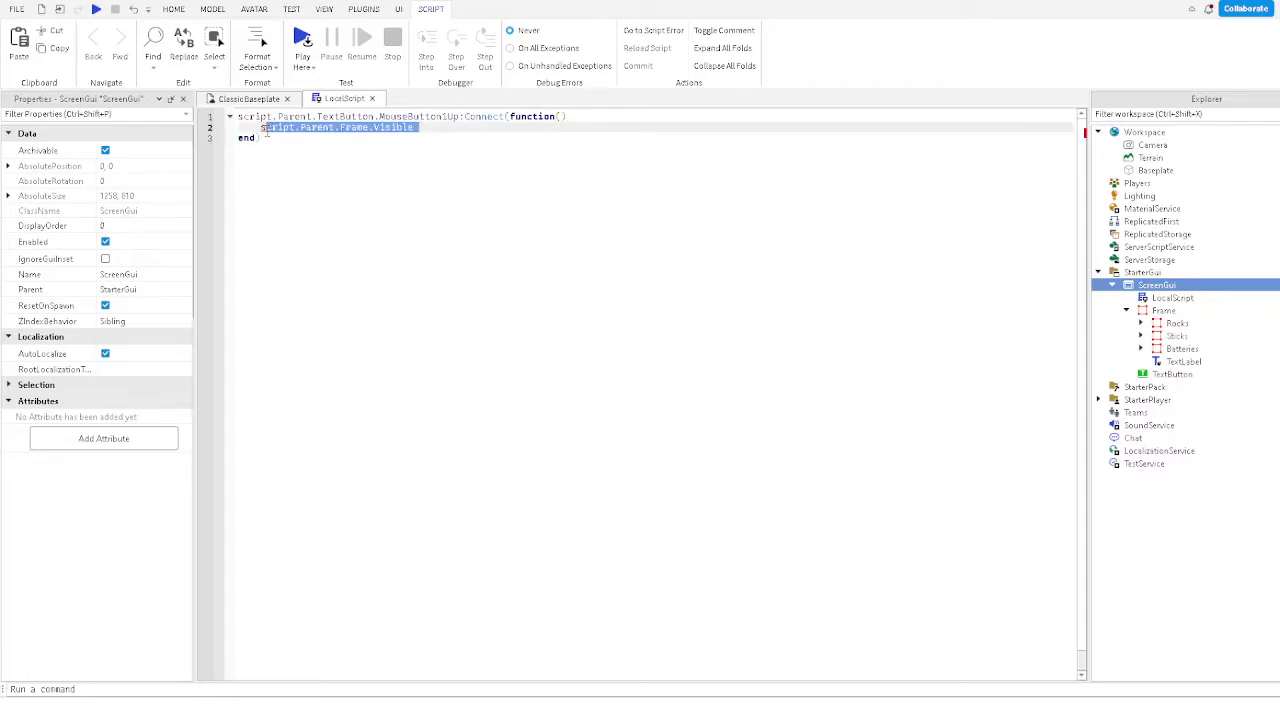
text(if script.)
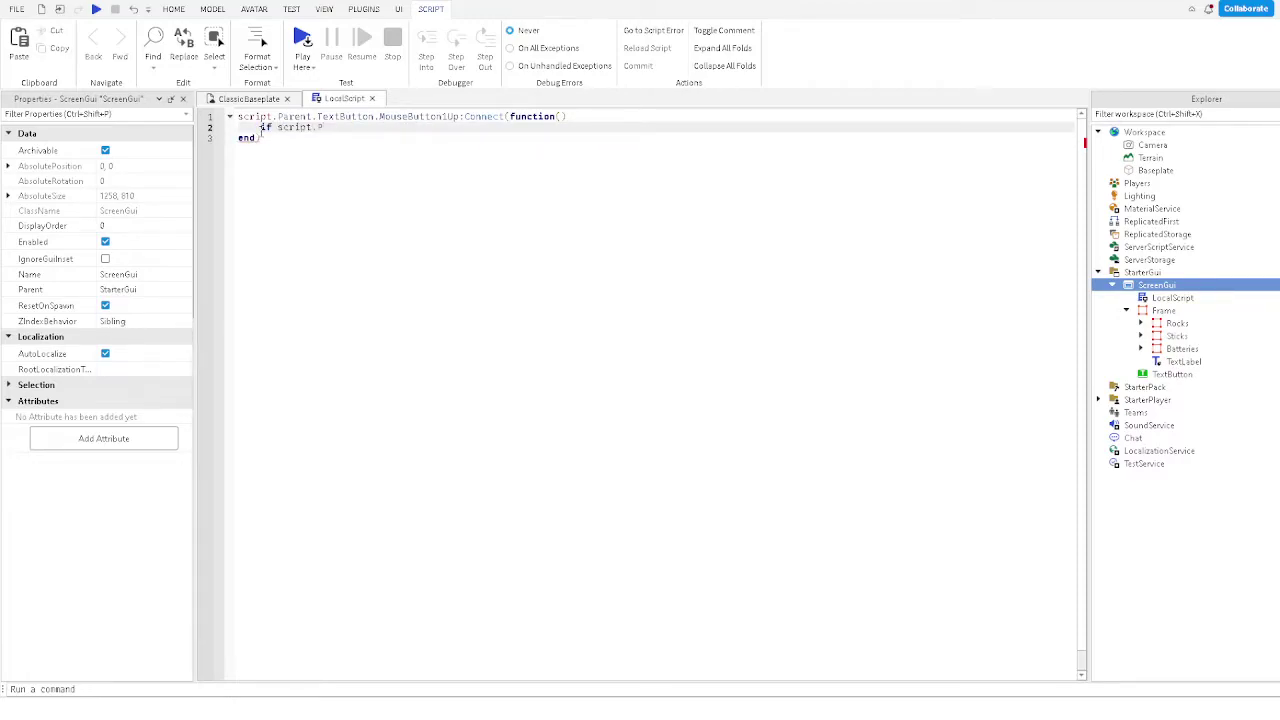
text(Parent.Frame.Visible = true=)
key(End)
text(then)
key(Return)
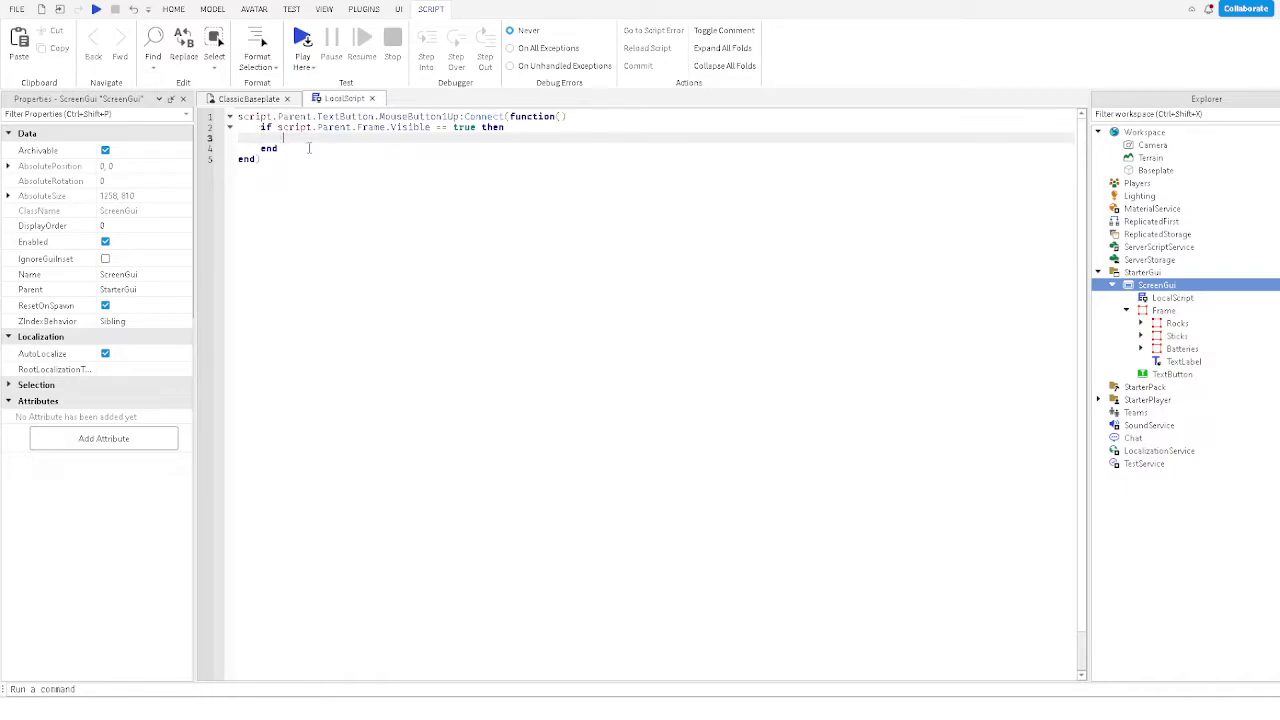
- Reuse the condition's script.Parent.Frame.Visible expression inside the if block and assign it false
drag(277, 127, 430, 127)
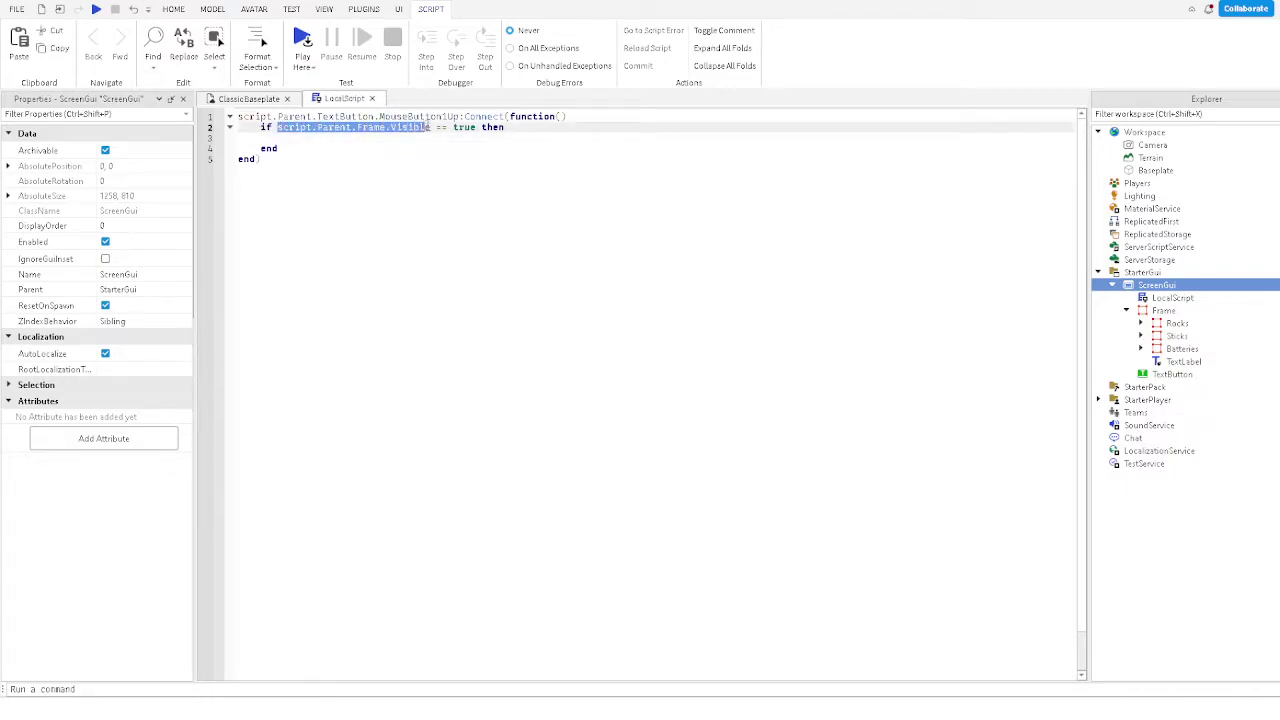
key(ctrl+c)
click(400, 138)
key(ctrl+v)
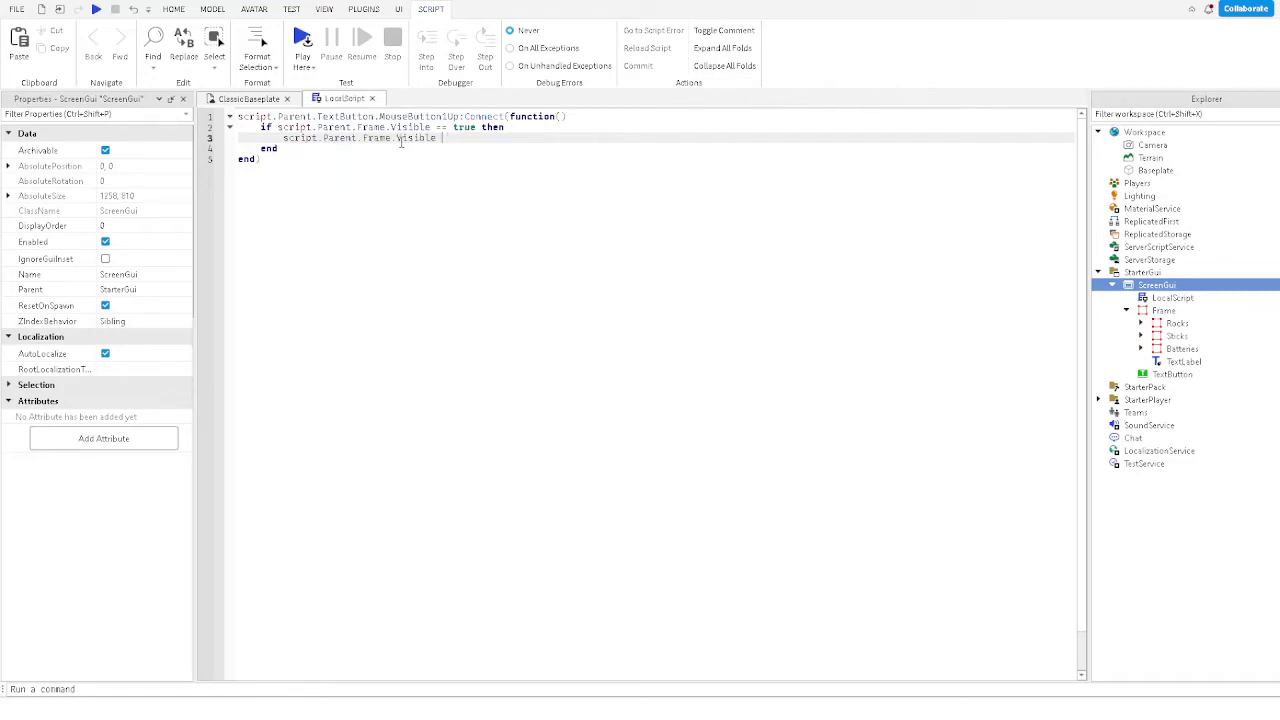
text(= false)
- Add an else branch that sets script.Parent.Frame.Visible = true
key(Return)
text(else)
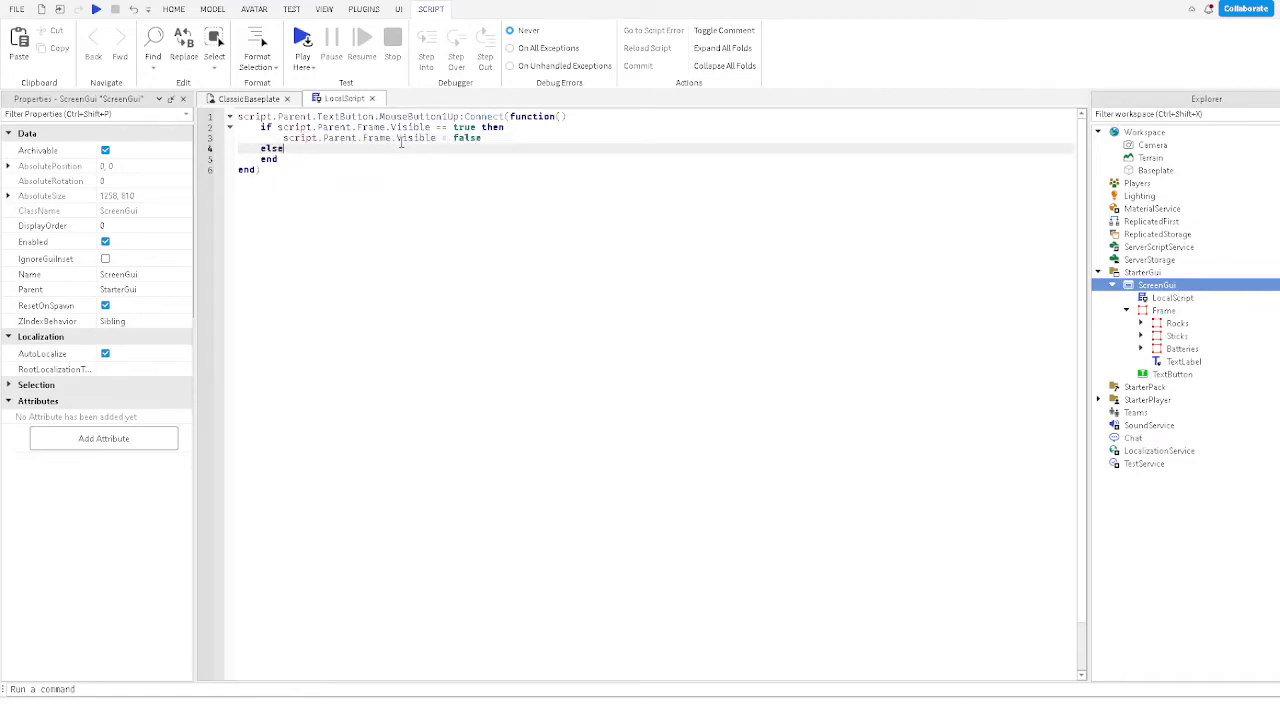
key(Return)
key(ctrl+v)
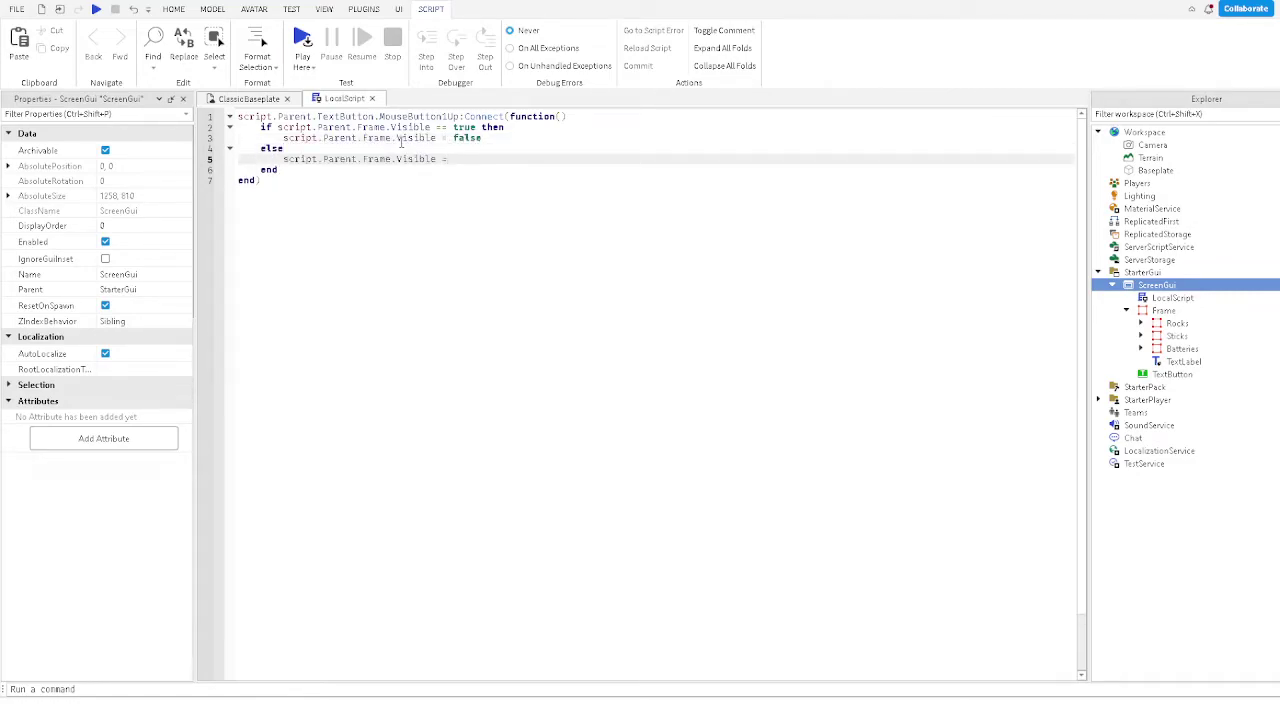
text(= true)
- Return to the ClassicBaseplate view, start a playtest and toggle the inventory frame four times with the Inventory button
click(268, 102)
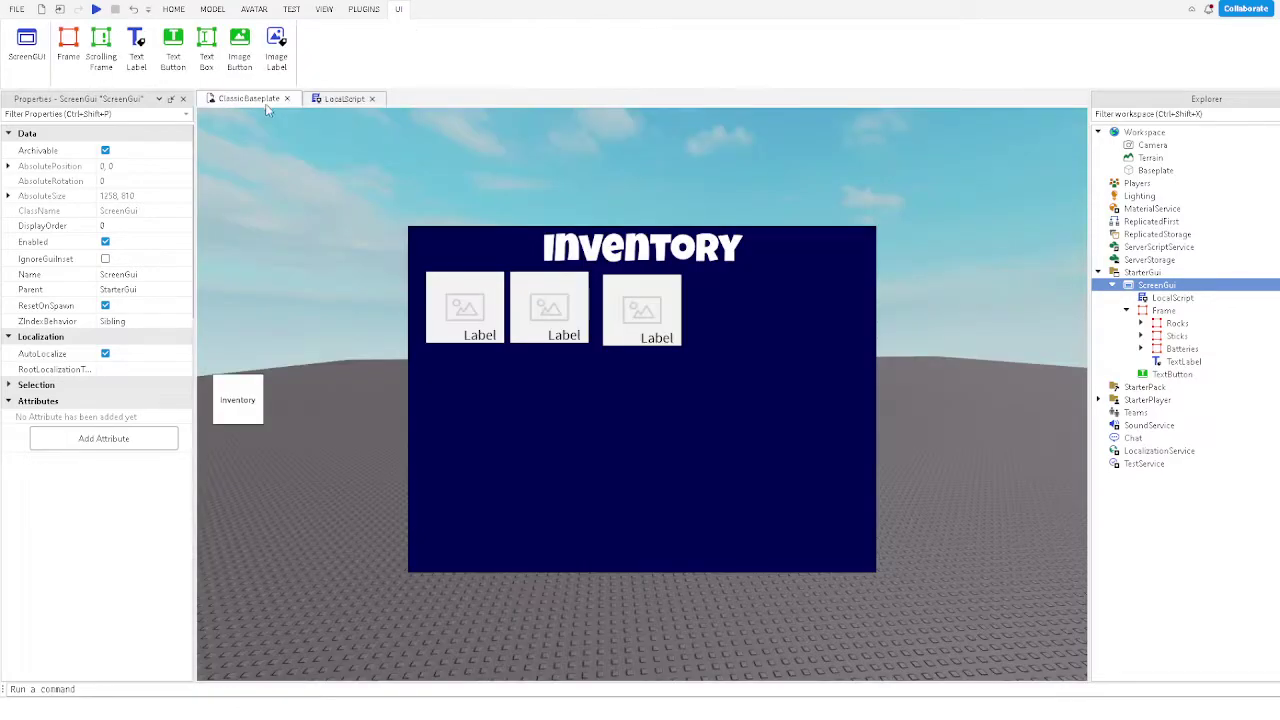
click(290, 346)
click(620, 40)
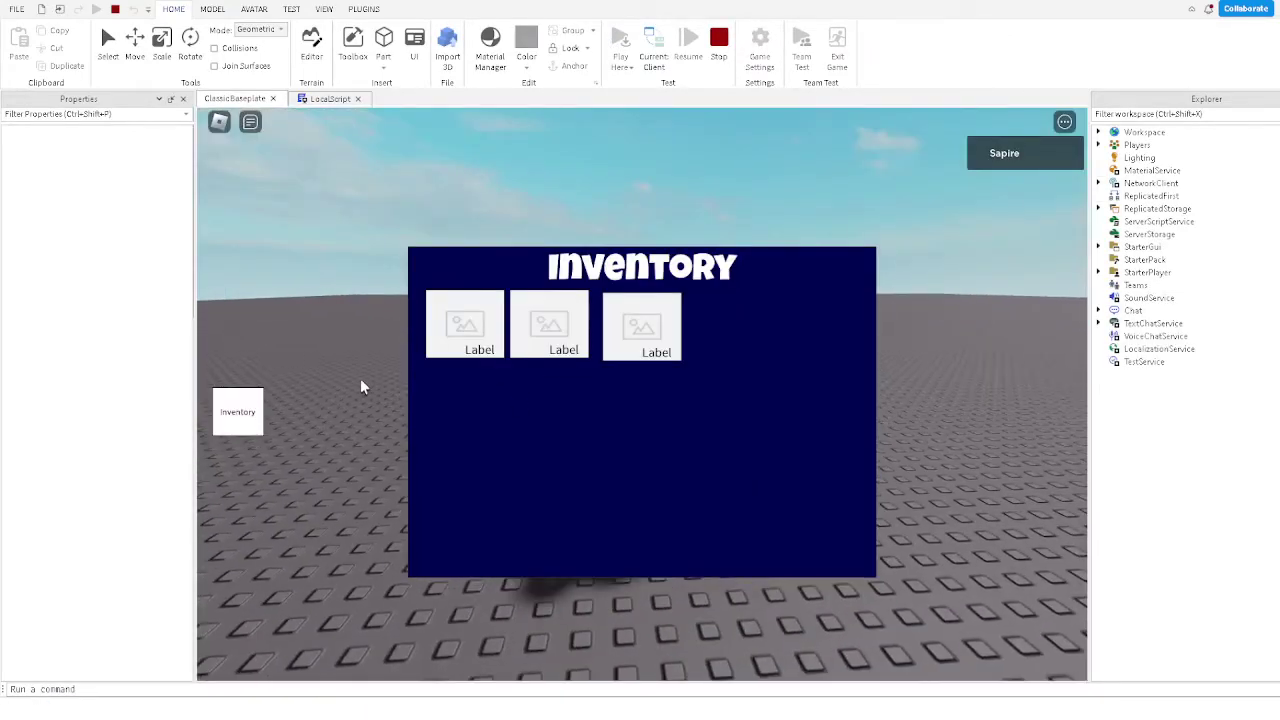
click(238, 412)
click(238, 412)
click(238, 412)
click(238, 412)
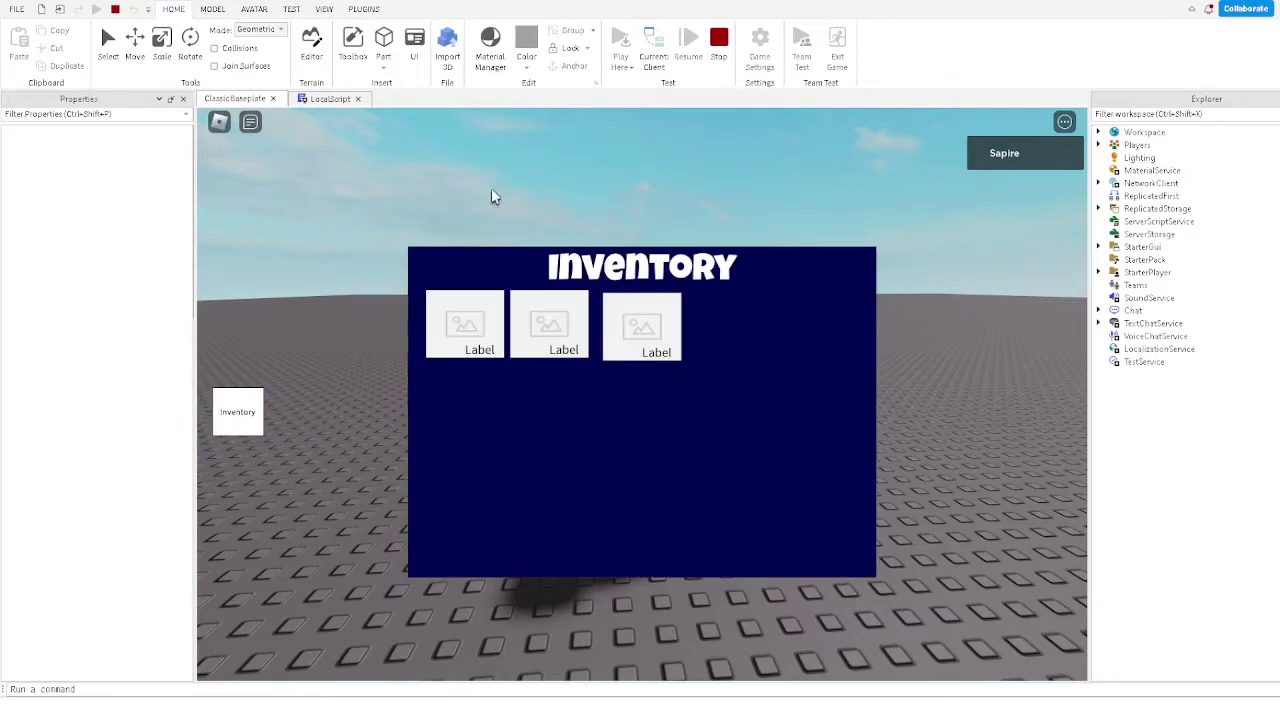